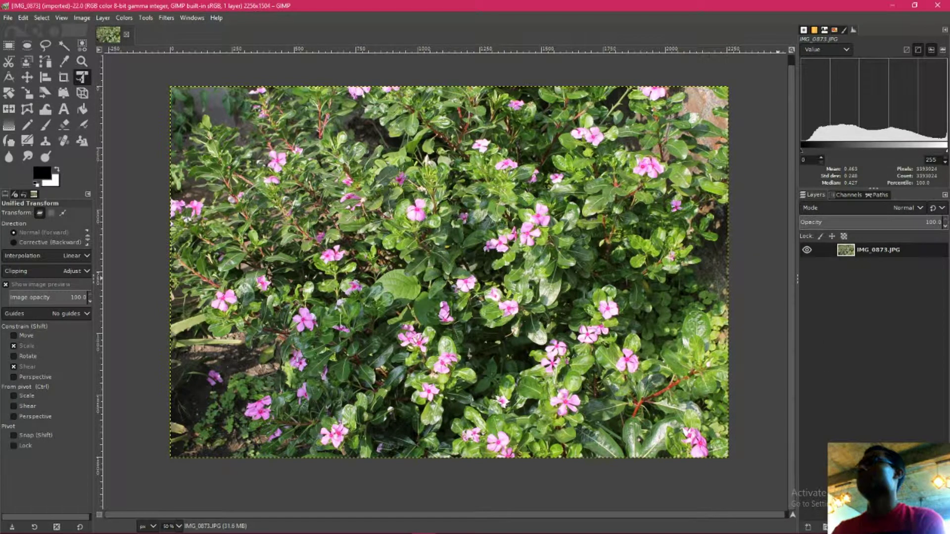
Duplicate the IMG_0873.JPG layer to create an IMG_0873.JPG copy layer.
key(shift+ctrl+d)
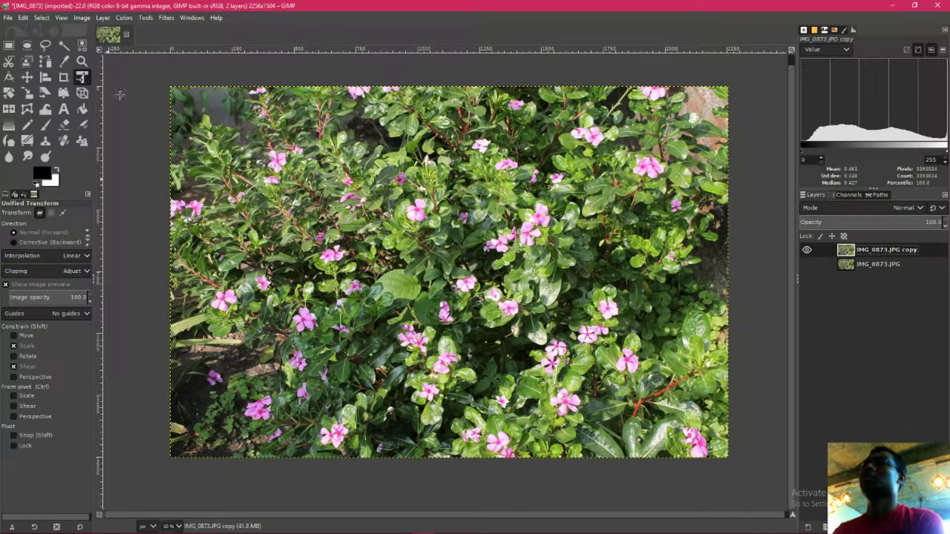
Open Levels on the copy layer and apply Auto Input Levels.
click(169, 21)
mouse_move(123, 18)
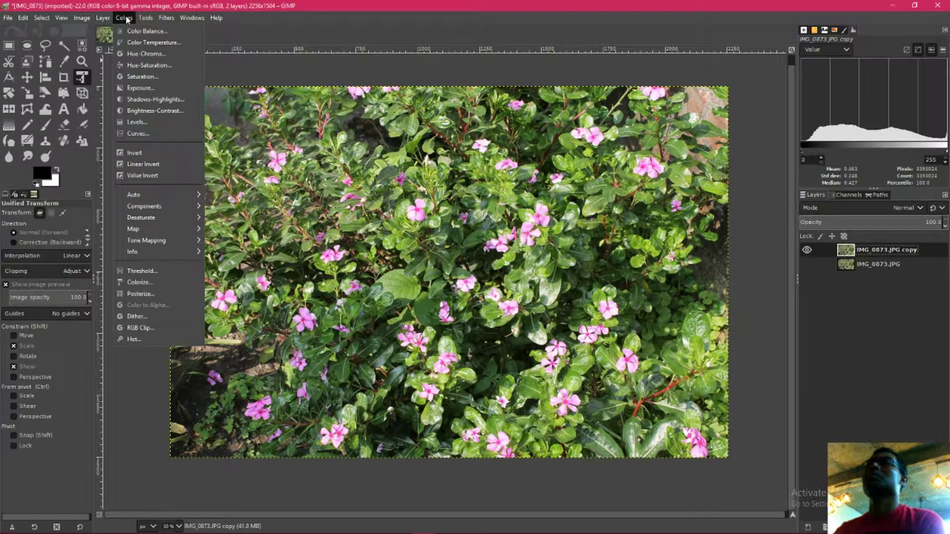
click(763, 58)
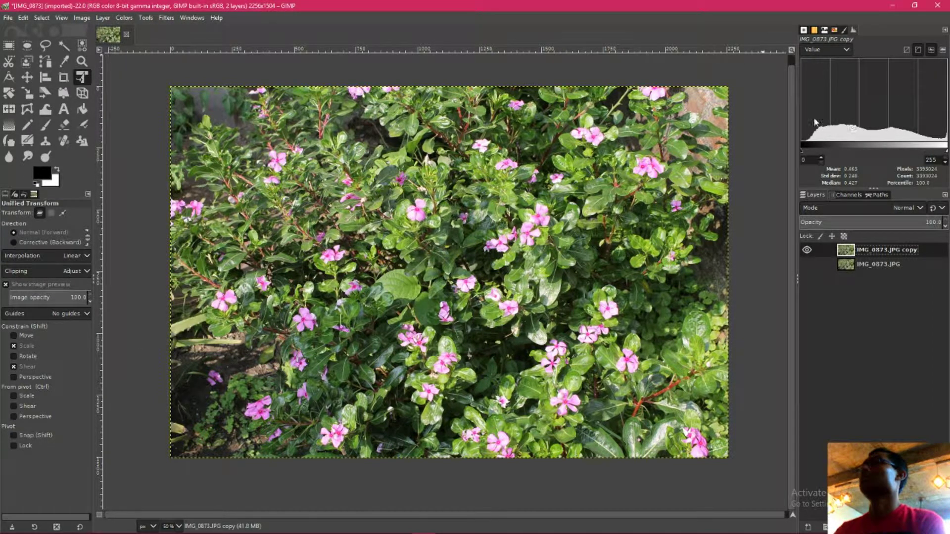
click(124, 19)
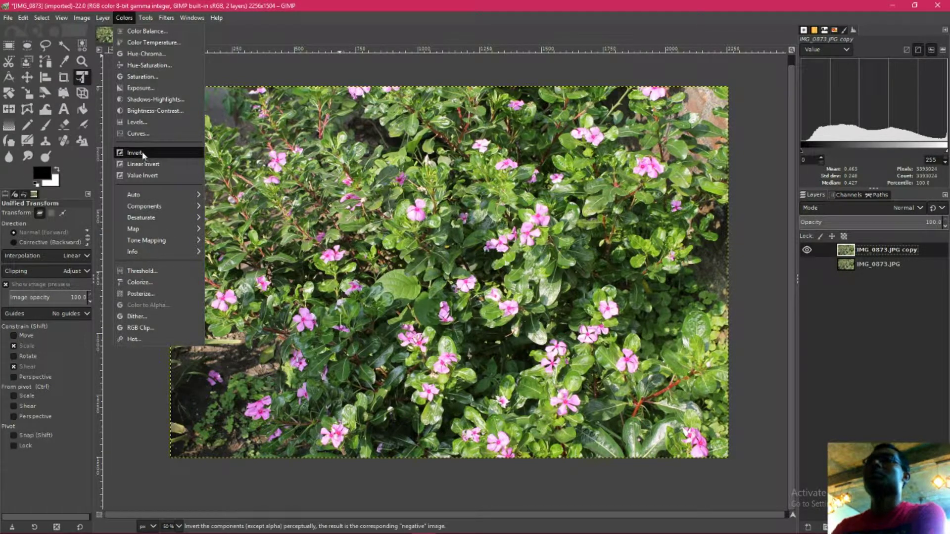
click(148, 122)
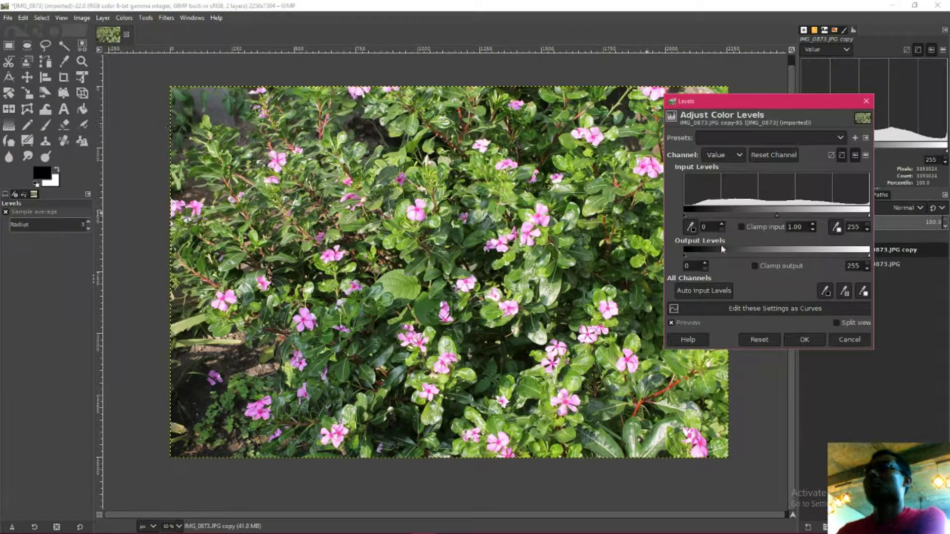
click(701, 292)
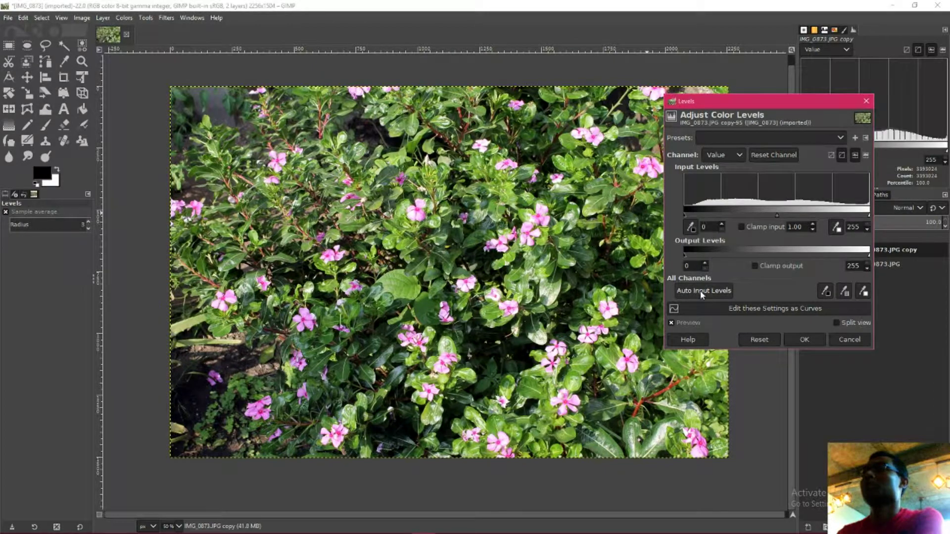
drag(759, 101, 613, 166)
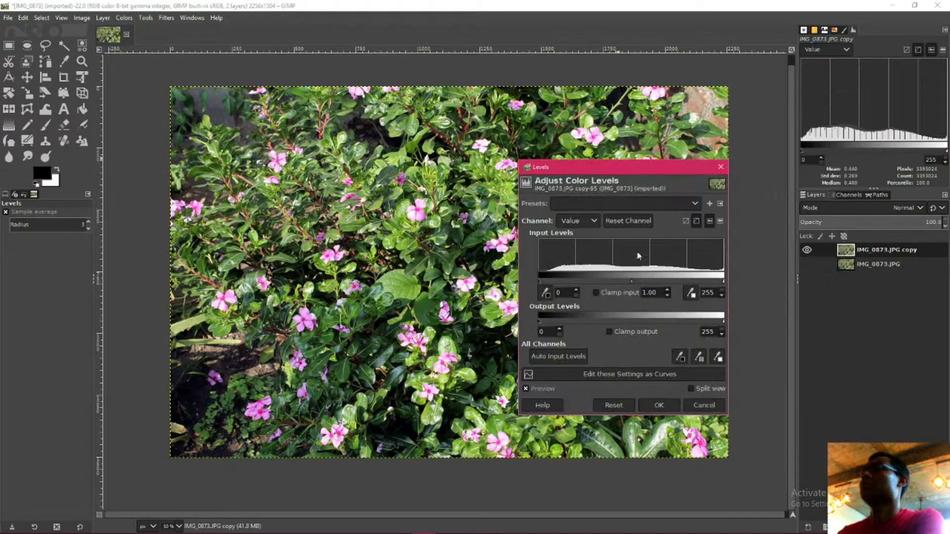
Compare before and after, apply the Levels change, then repeat it once with Ctrl+F.
click(527, 389)
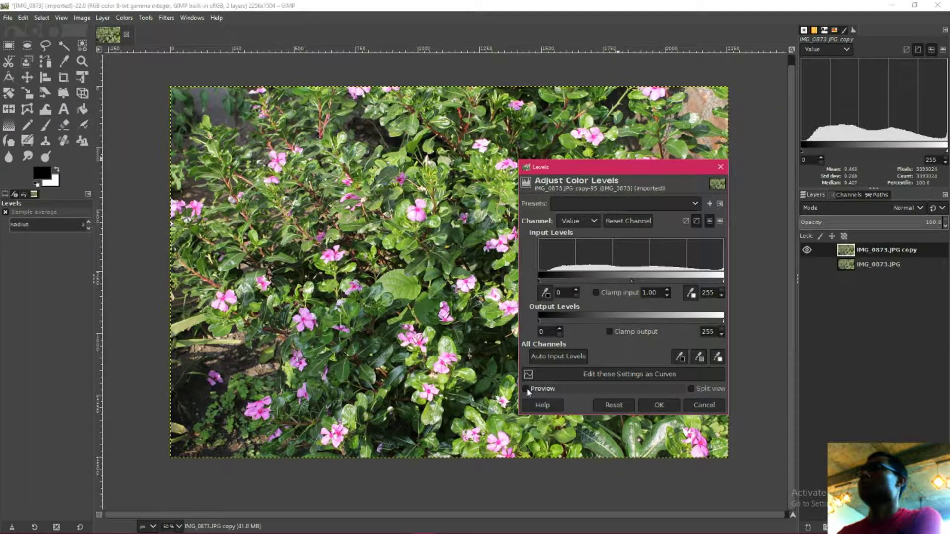
click(526, 389)
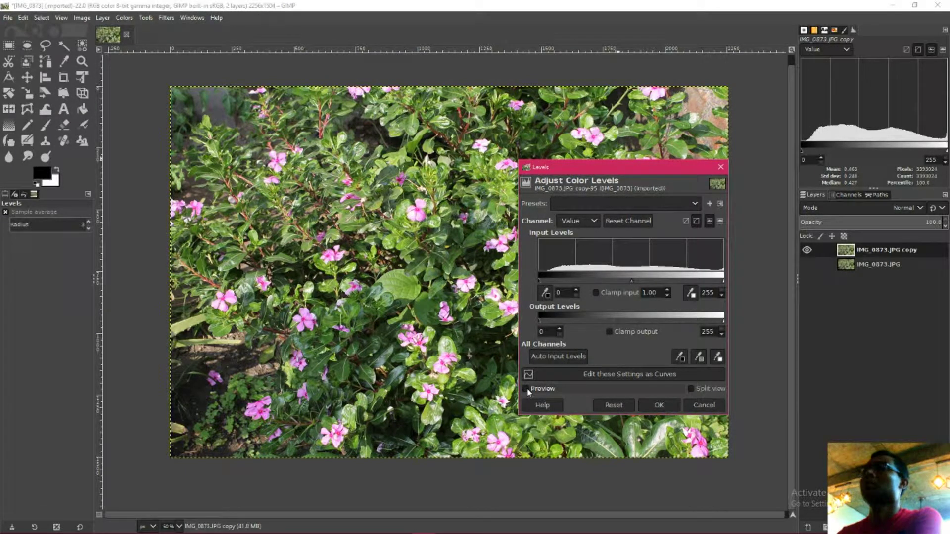
click(526, 389)
click(527, 389)
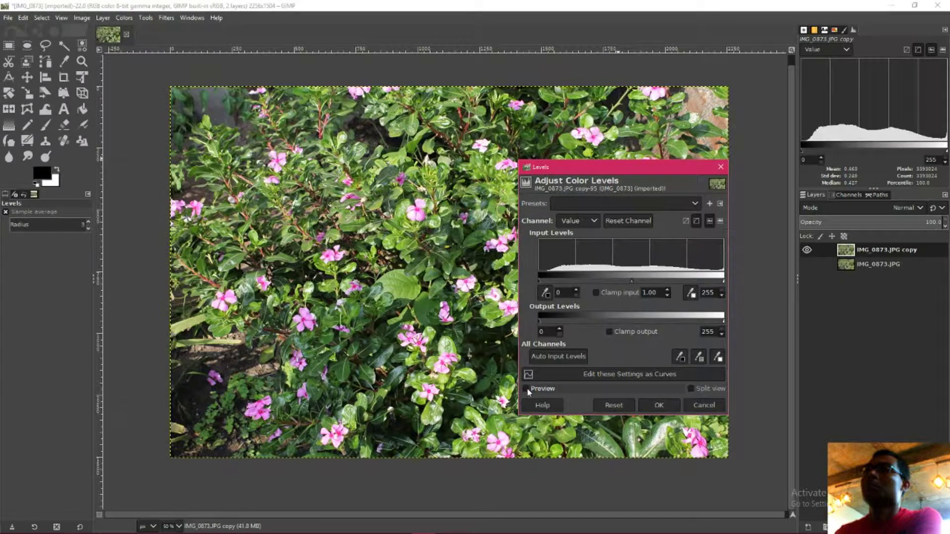
drag(631, 171, 688, 144)
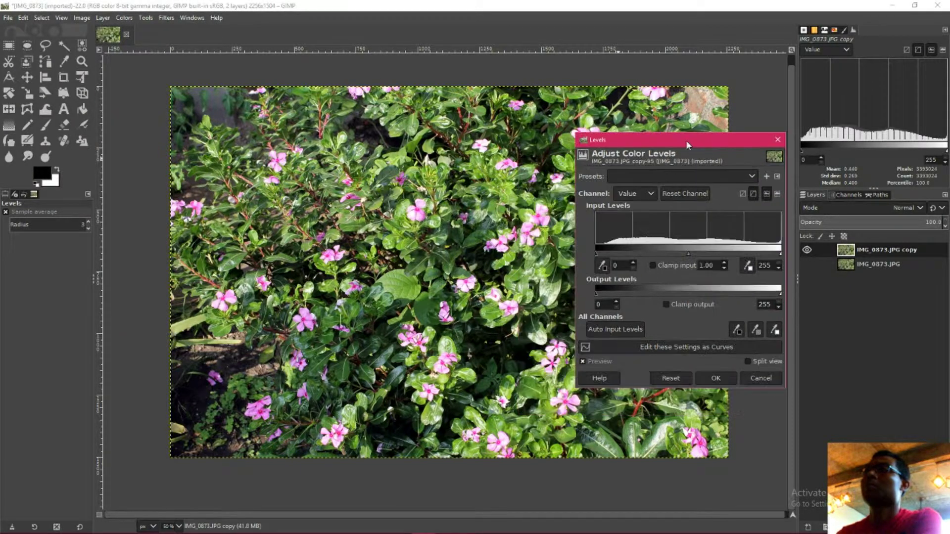
click(712, 380)
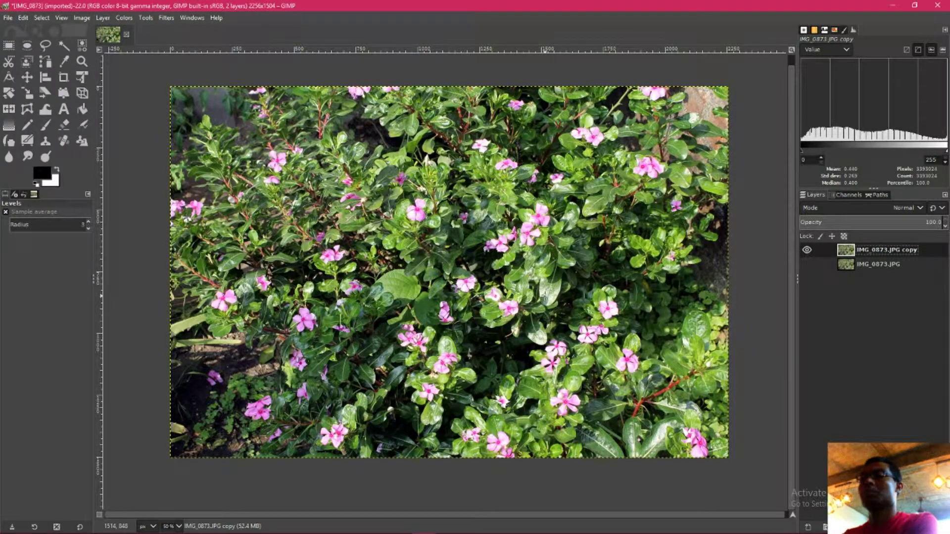
key(ctrl+f)
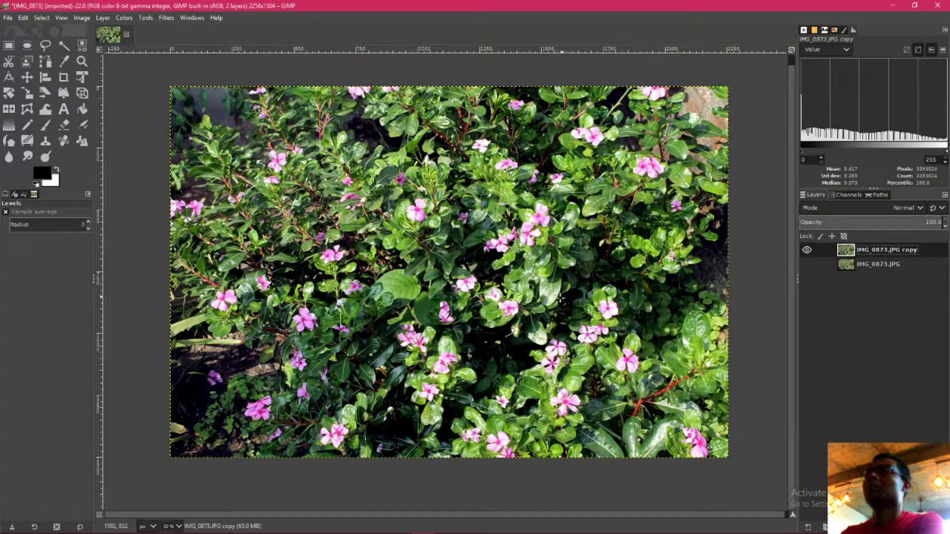
scroll(500, 307, up, 1)
scroll(499, 307, up, 1)
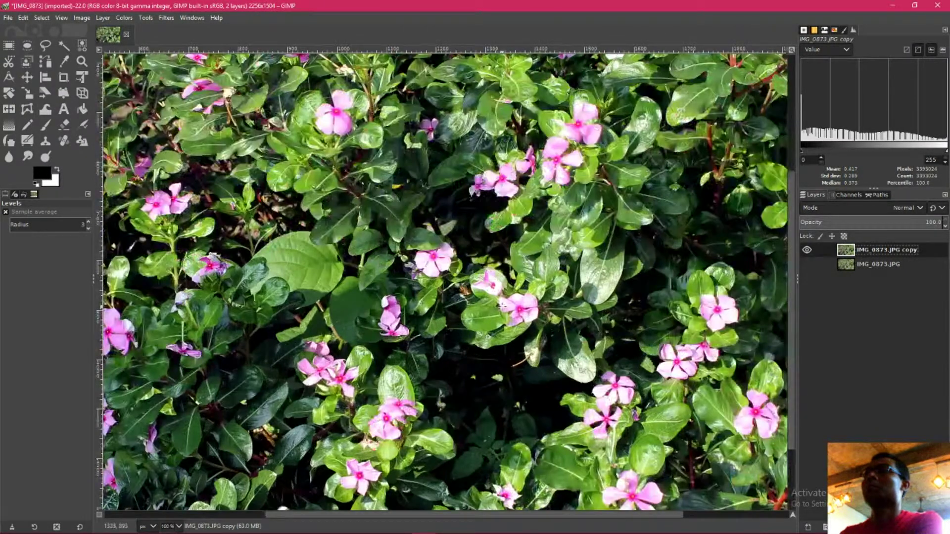
scroll(502, 307, down, 1)
scroll(505, 316, up, 1)
scroll(515, 327, up, 1)
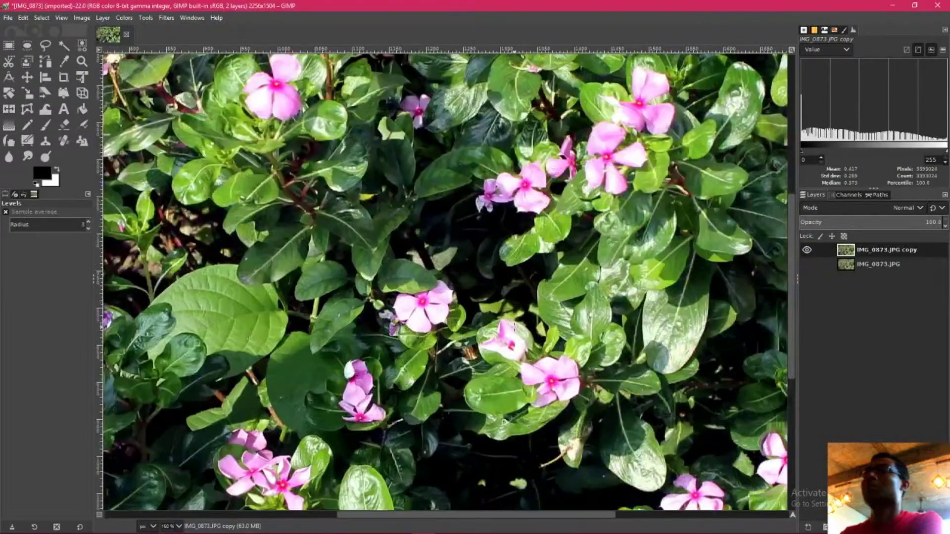
scroll(514, 327, down, 3)
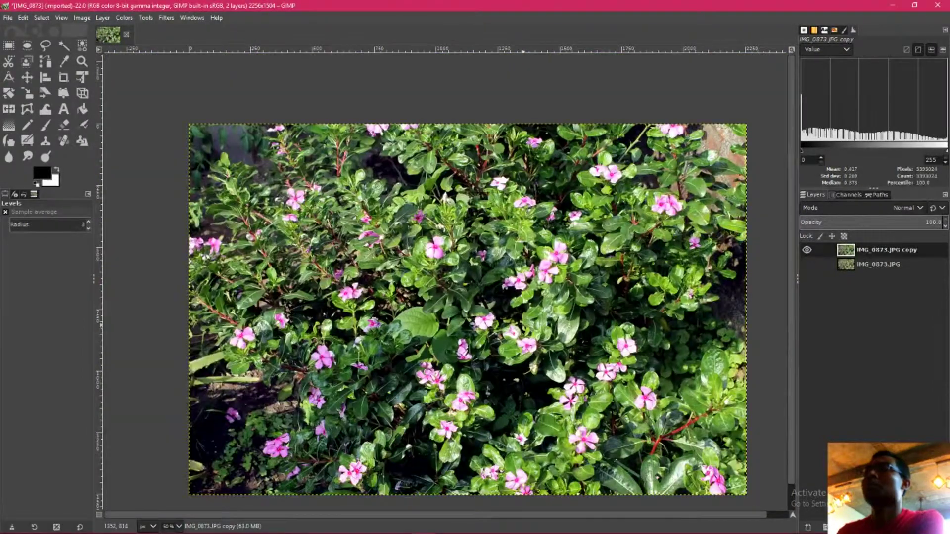
Open Curves on the copy layer with live preview enabled.
click(125, 18)
mouse_move(141, 195)
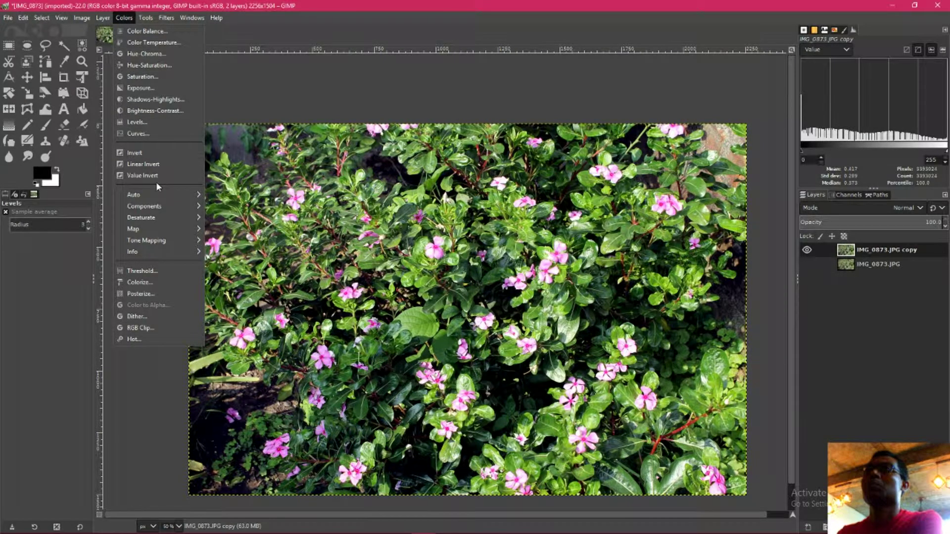
click(136, 134)
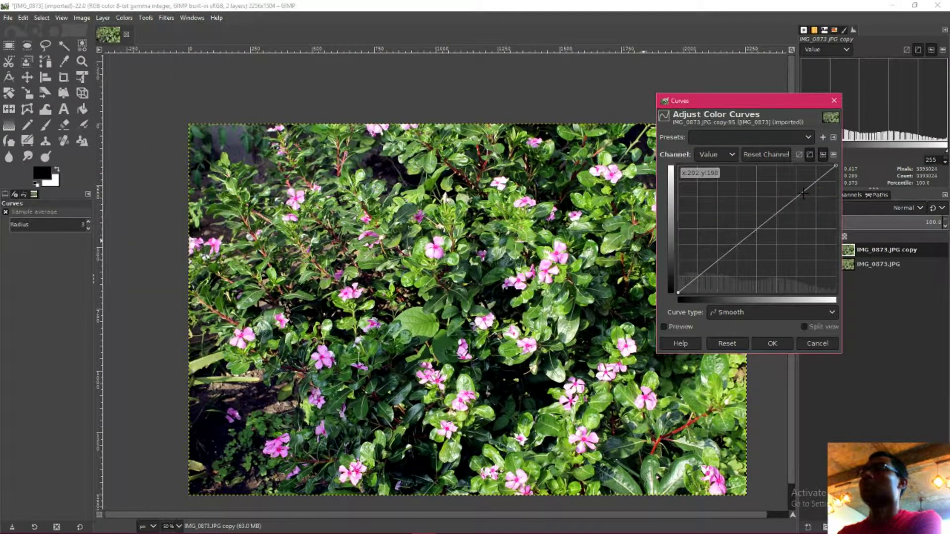
drag(802, 193, 799, 188)
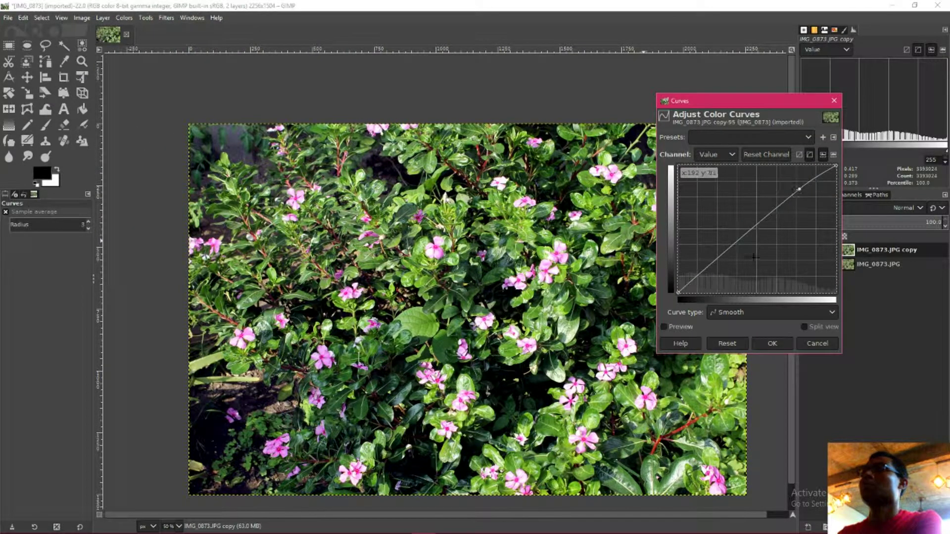
click(664, 326)
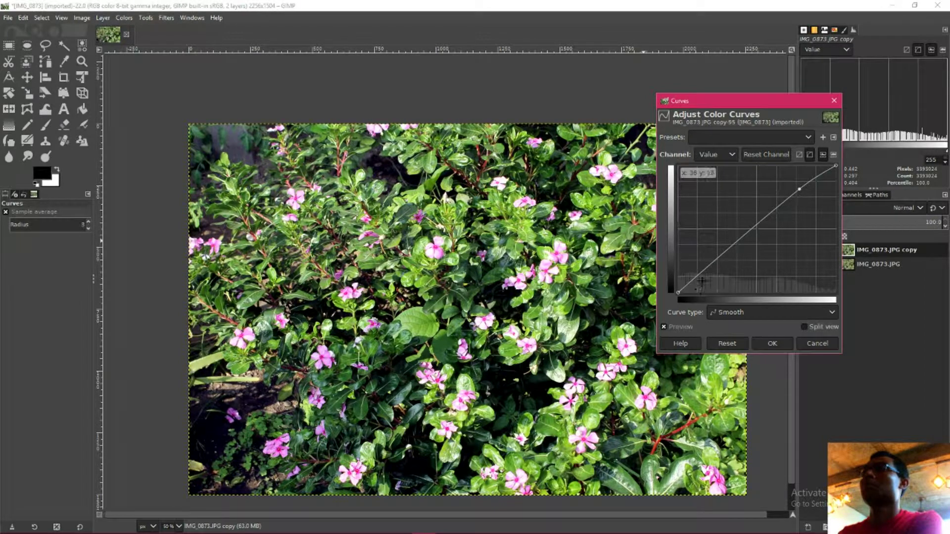
drag(737, 100, 672, 131)
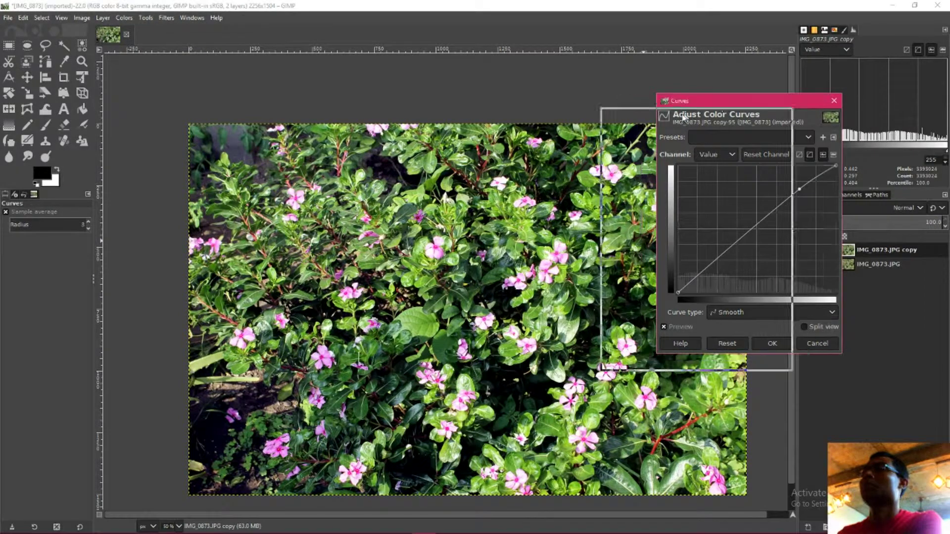
Reset the curve and lift a point near the top-right to brighten highlights.
drag(736, 225, 734, 219)
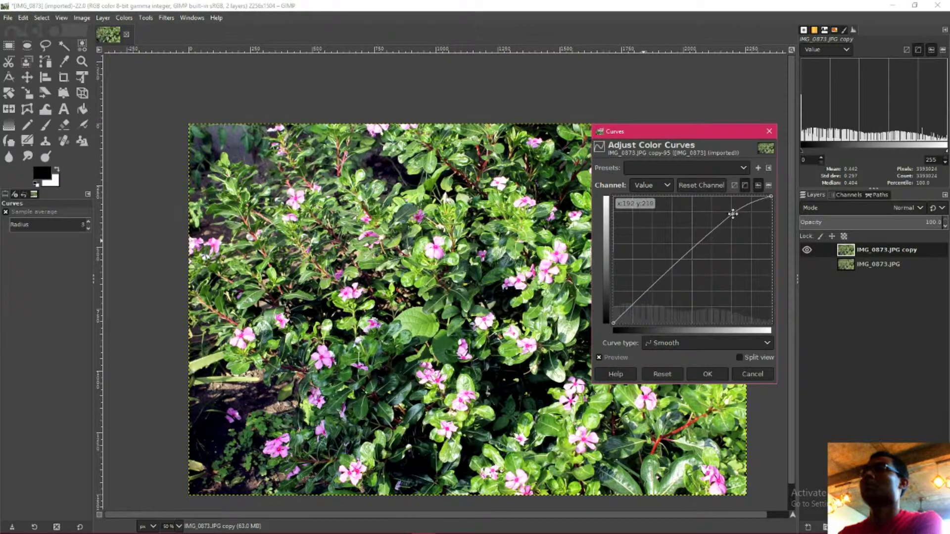
drag(635, 306, 633, 306)
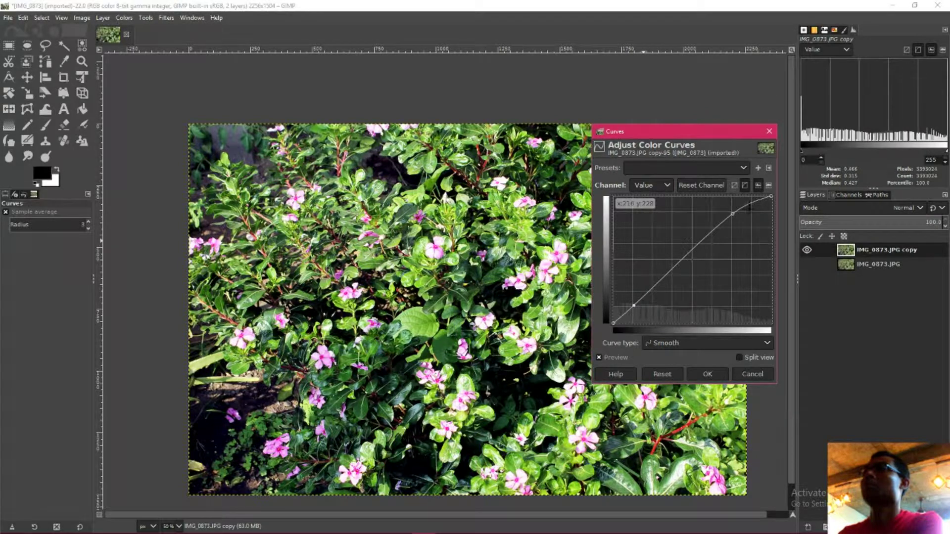
click(662, 374)
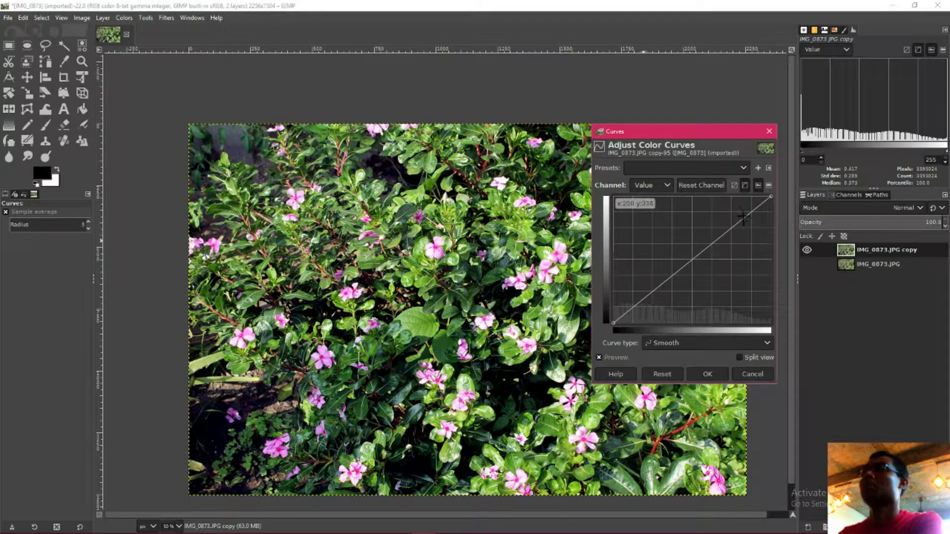
drag(742, 218, 735, 206)
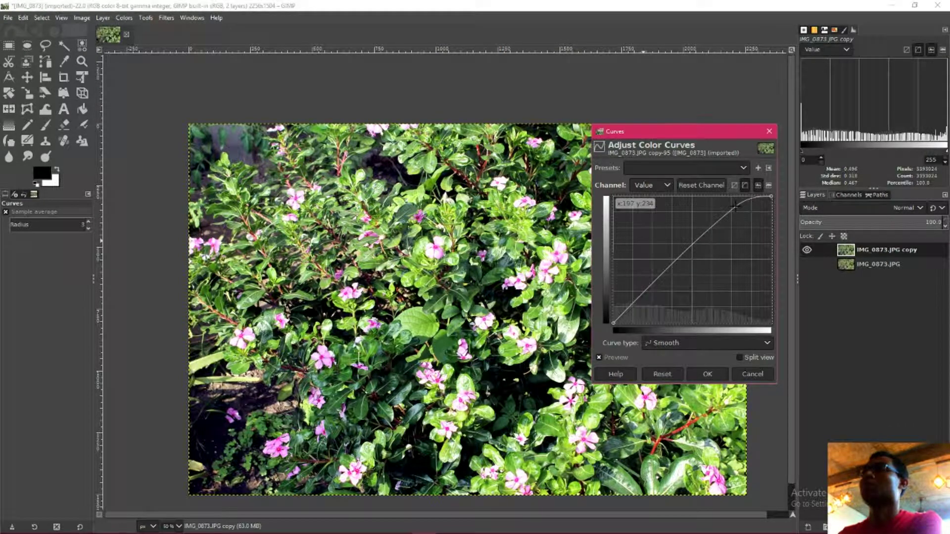
Zoom in and toggle Preview to compare the photo with and without the curve.
scroll(488, 248, up, 2)
scroll(488, 248, up, 1)
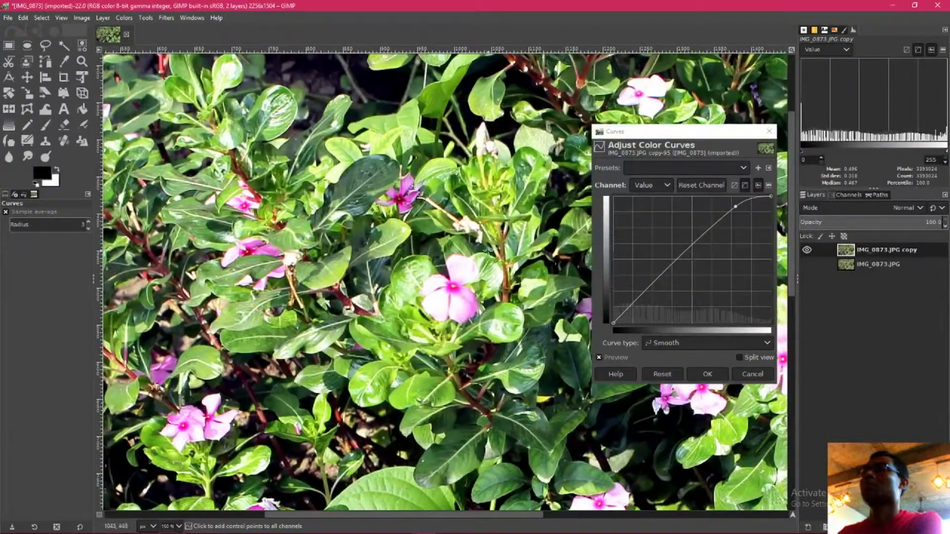
scroll(487, 248, up, 1)
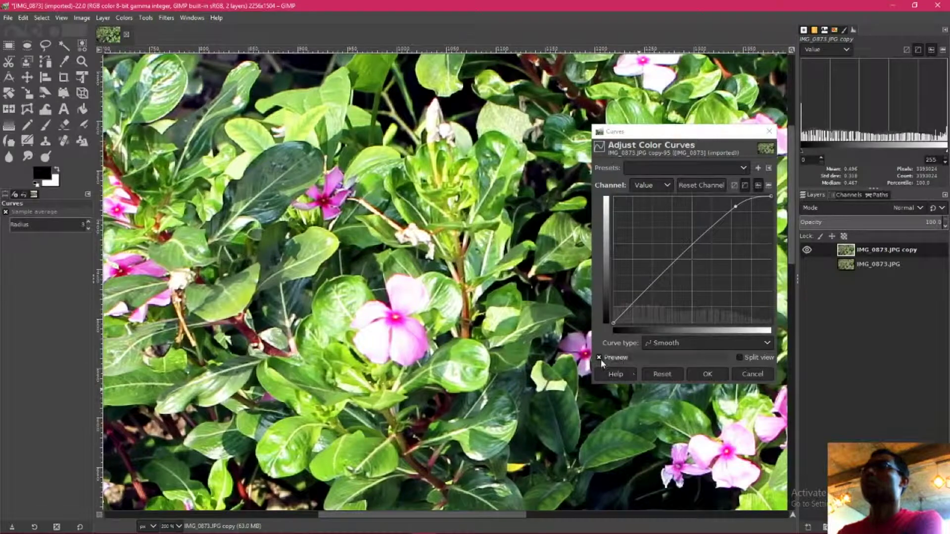
click(599, 358)
click(599, 357)
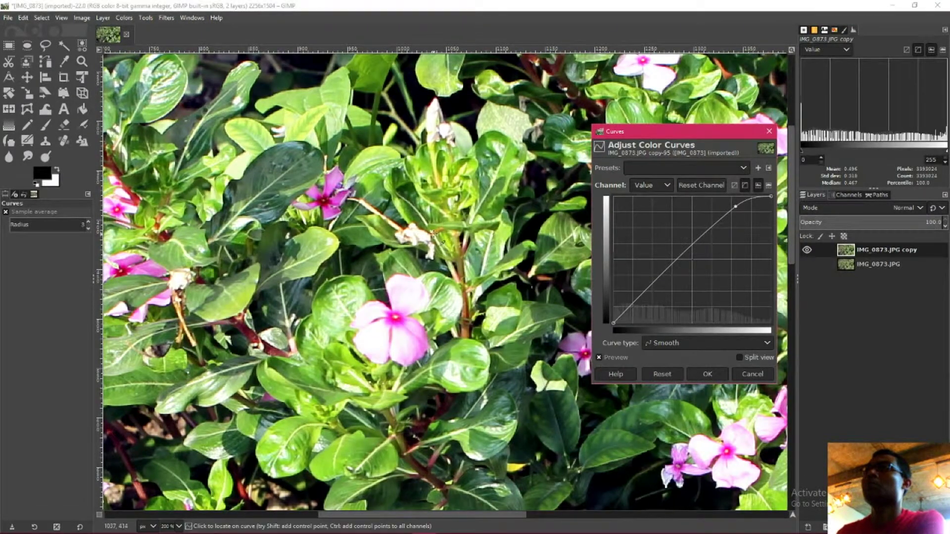
scroll(421, 156, up, 1)
scroll(420, 155, up, 1)
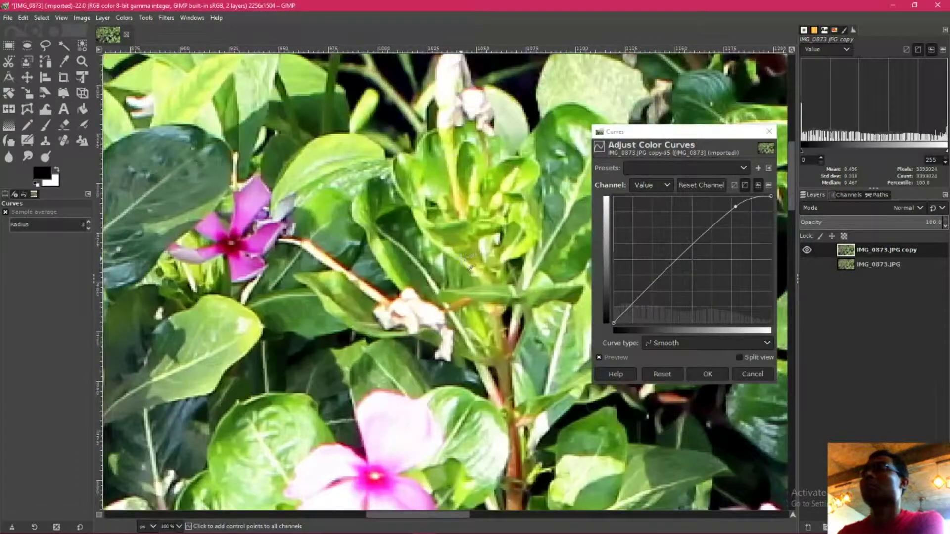
click(599, 357)
click(599, 357)
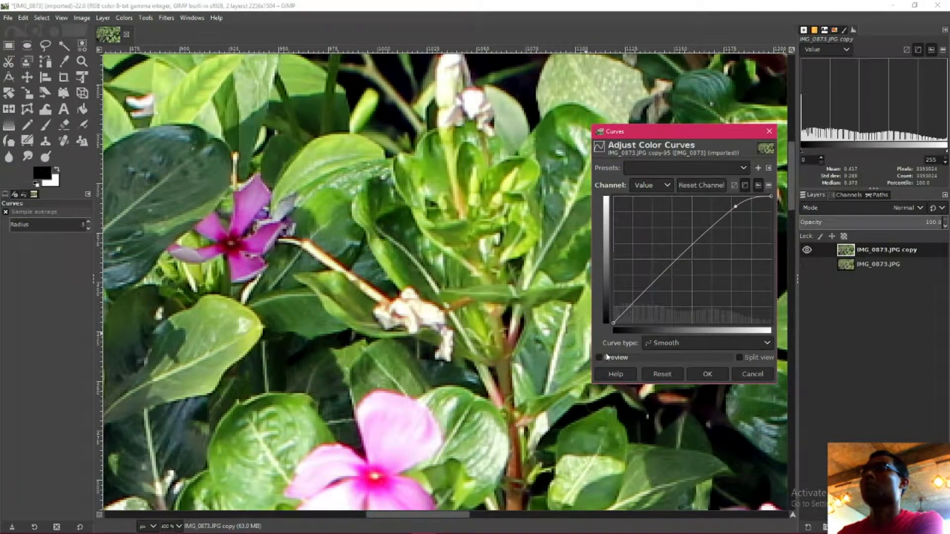
click(600, 356)
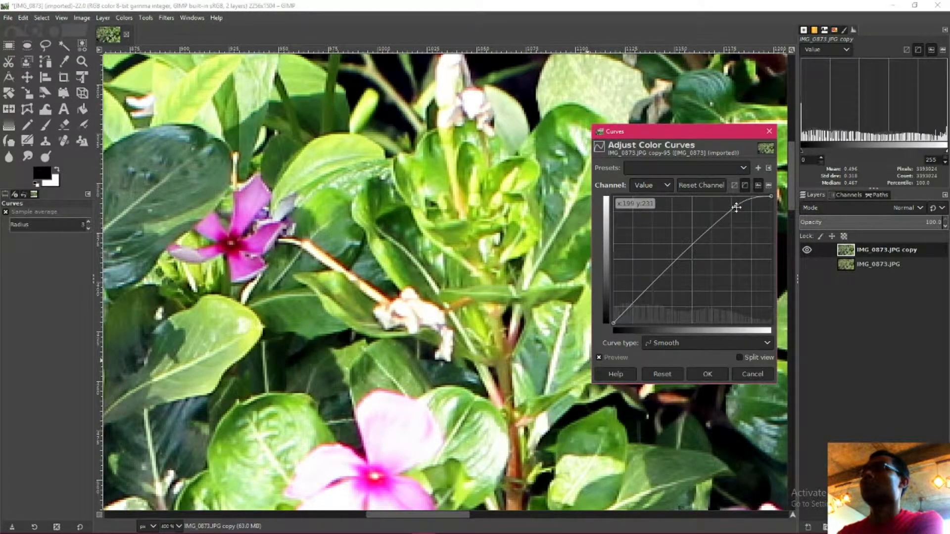
Lower the highlight point slightly, recheck the preview, and apply the Curves adjustment.
drag(736, 207, 737, 213)
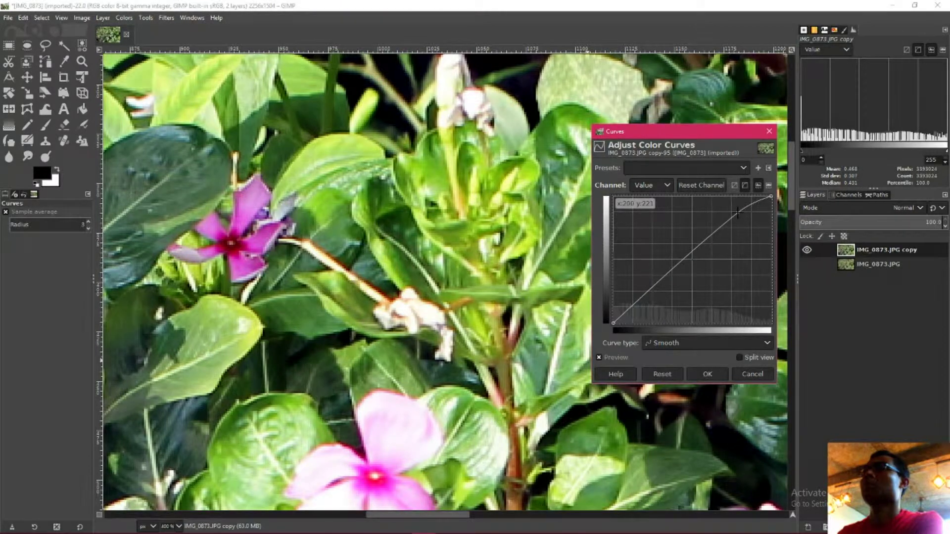
scroll(497, 212, down, 1)
scroll(497, 212, down, 1)
scroll(497, 212, down, 1)
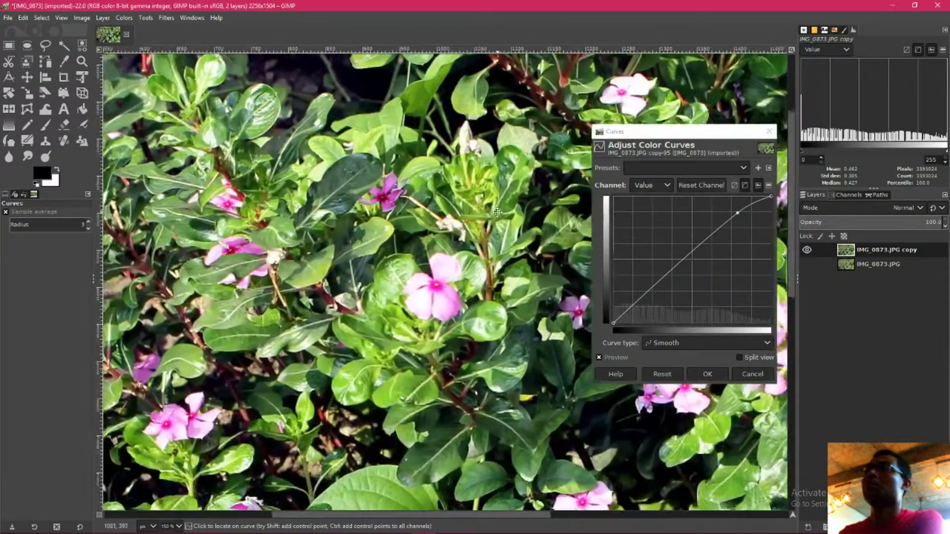
scroll(445, 208, down, 5)
scroll(396, 200, left, 3)
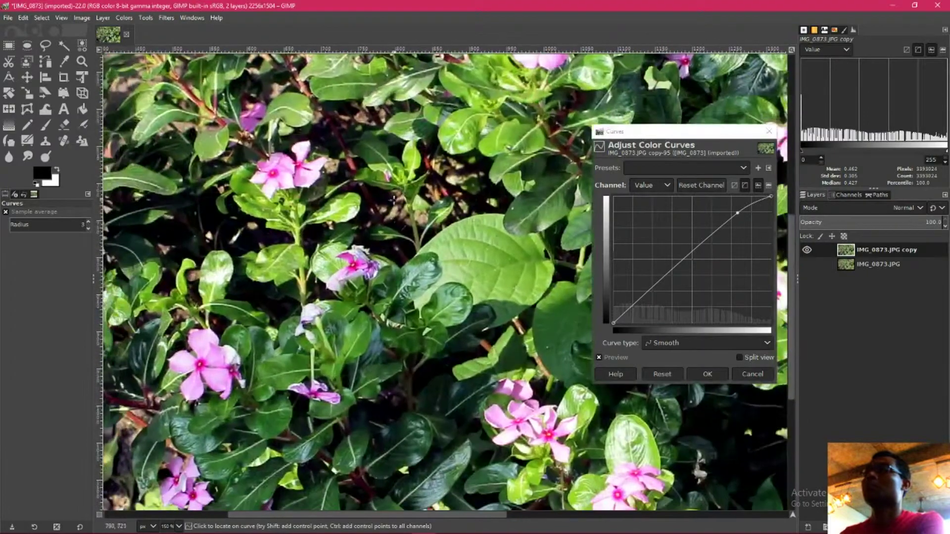
drag(392, 200, 436, 22)
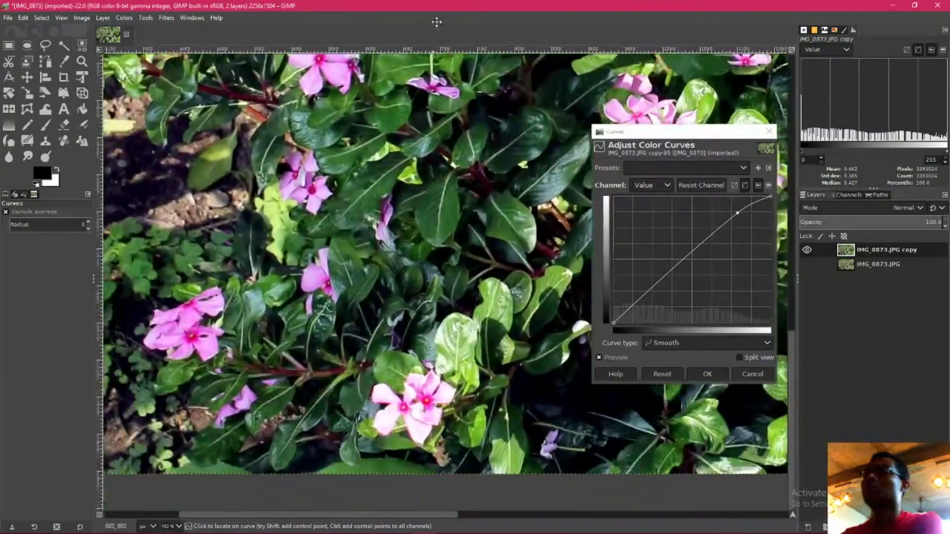
click(599, 357)
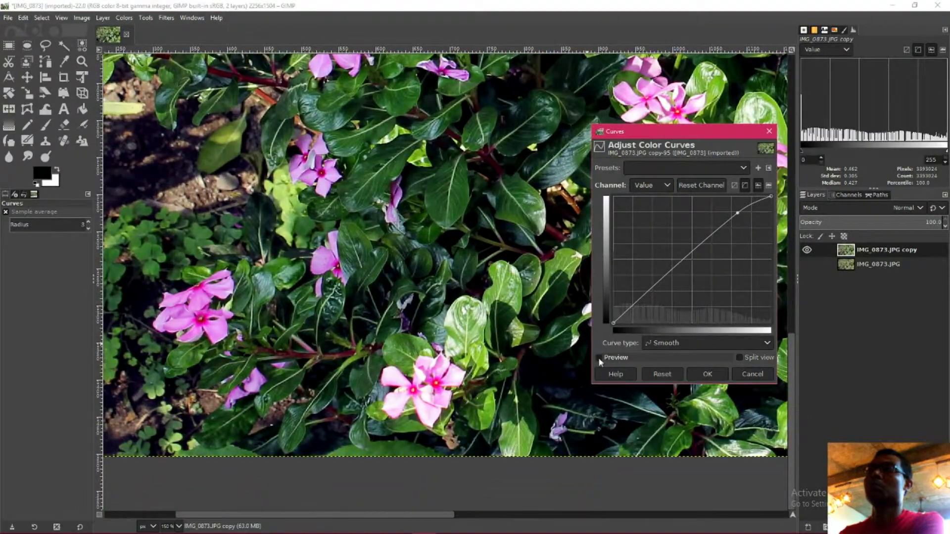
click(599, 357)
click(598, 357)
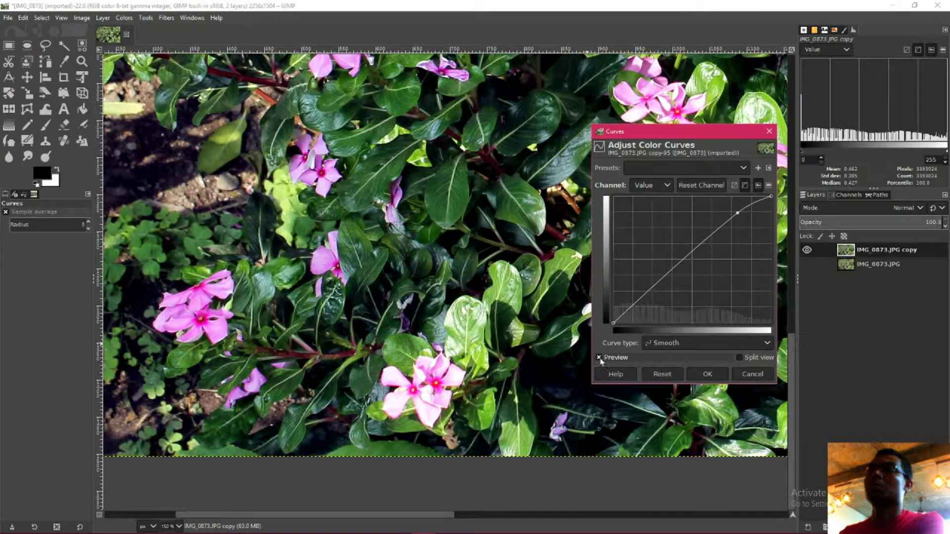
click(709, 374)
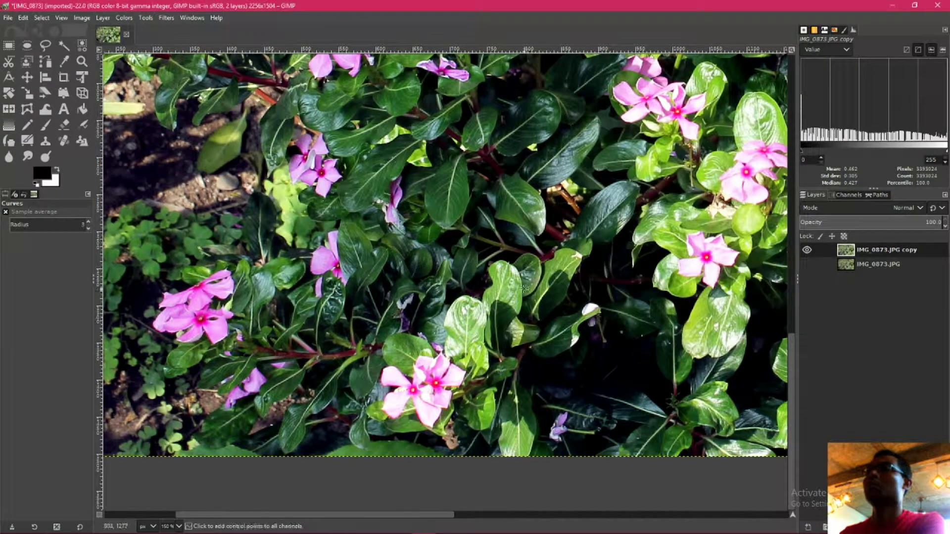
Inspect the brightened photo at 100% zoom, scrolling around the image.
key(1)
ctrl+scroll(568, 360, down, 1)
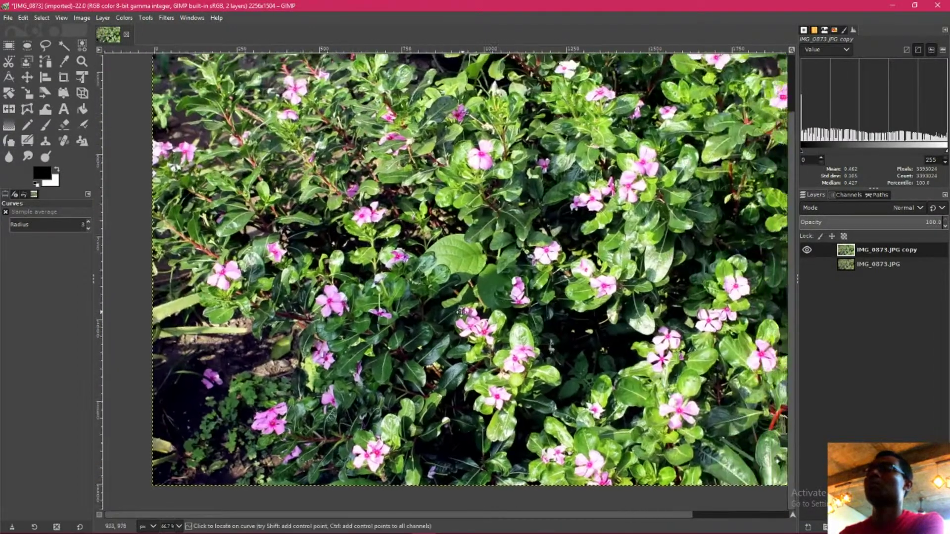
scroll(495, 320, left, 2)
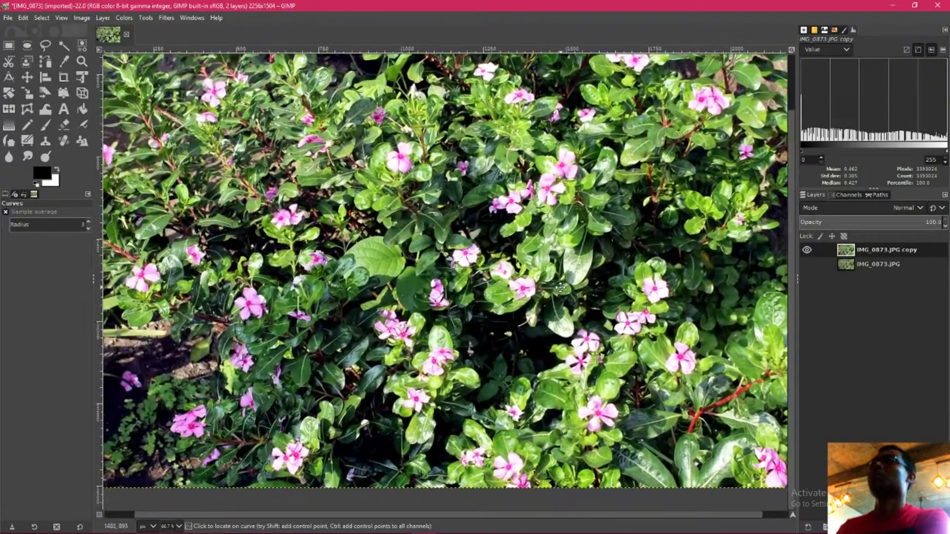
scroll(510, 327, down, 1)
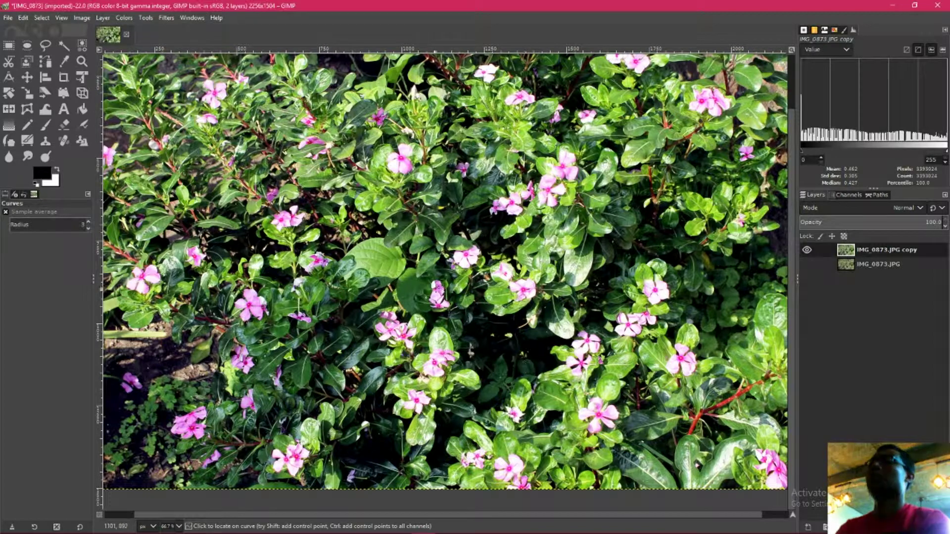
ctrl+scroll(531, 338, down, 1)
scroll(415, 262, up, 1)
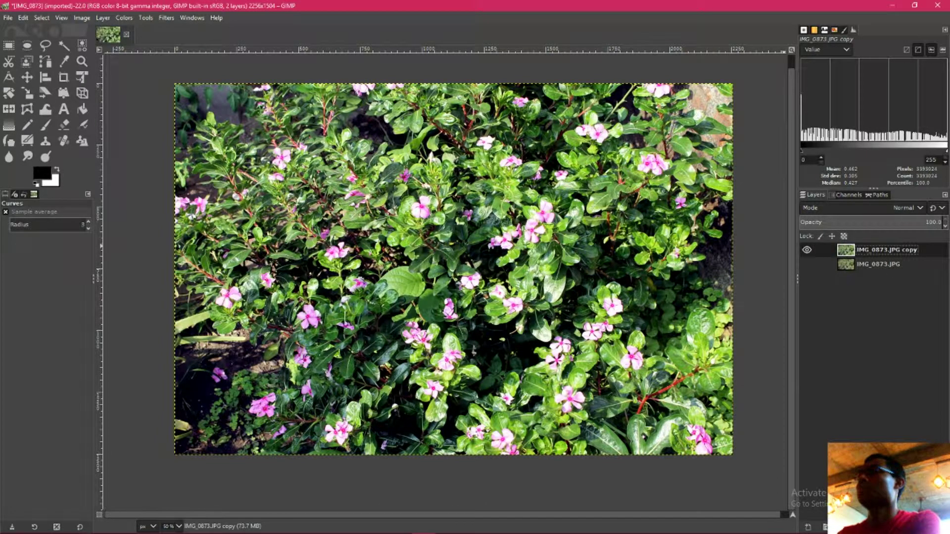
Duplicate the curved copy layer and rename the new top layer 'saturate'.
key(shift+ctrl+d)
double_click(877, 251)
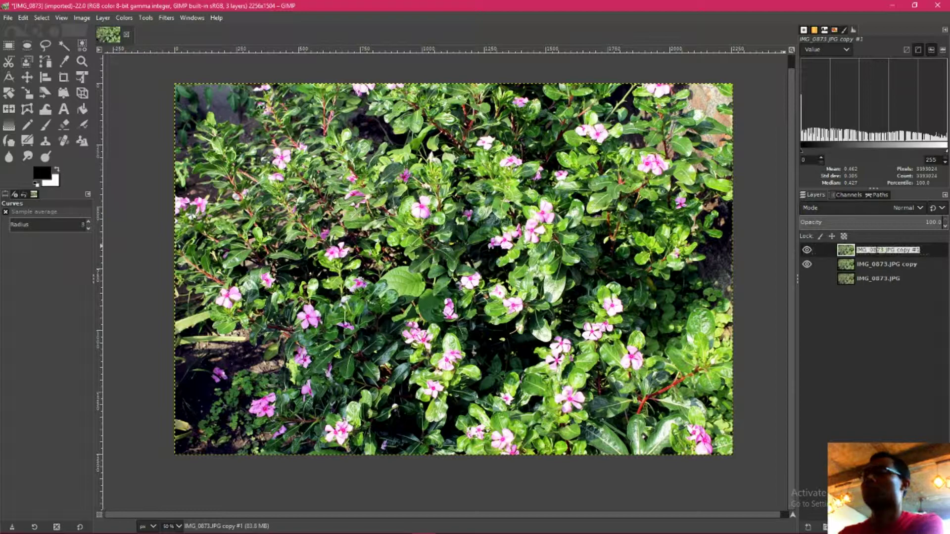
text(saturate)
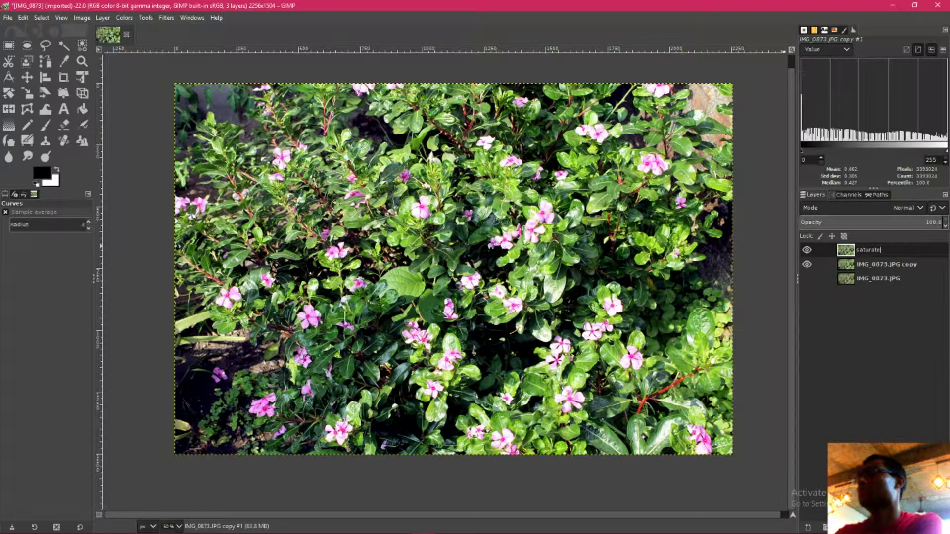
key(Return)
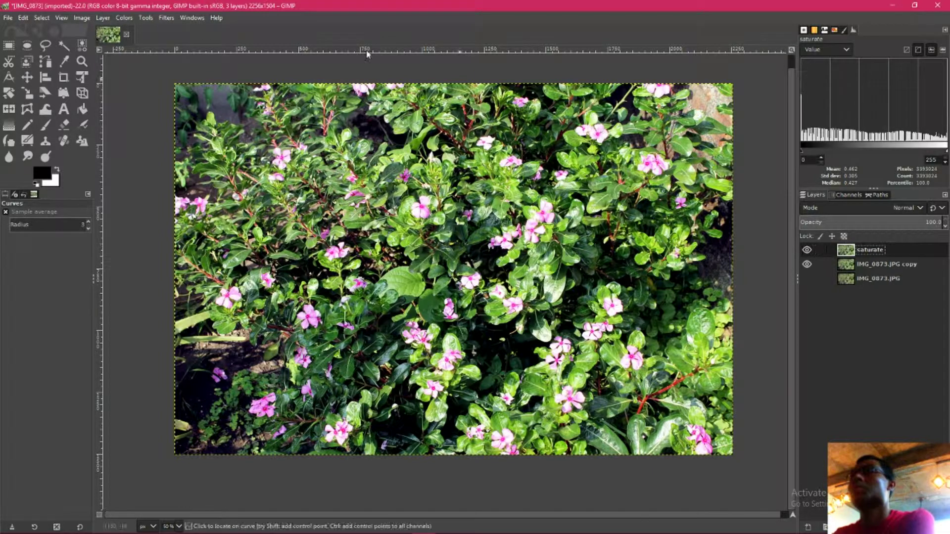
click(166, 18)
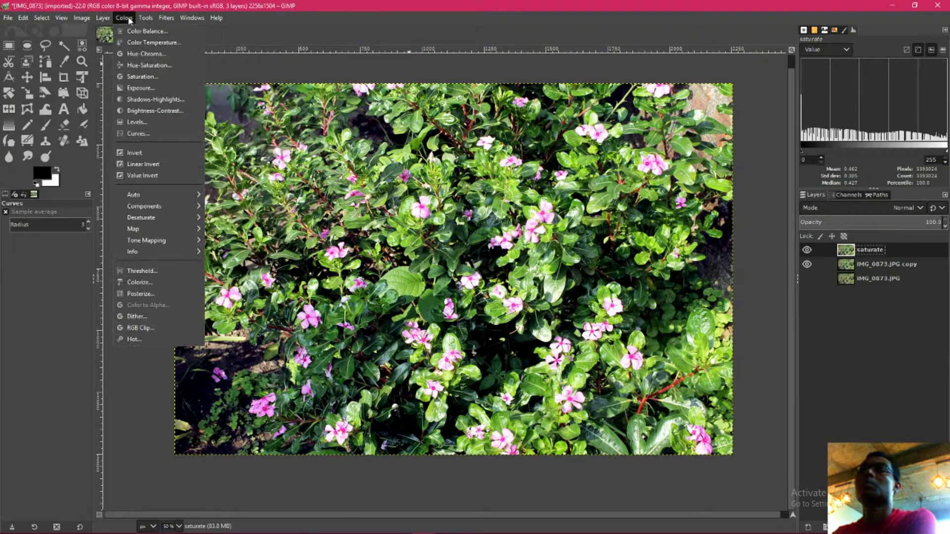
mouse_move(141, 218)
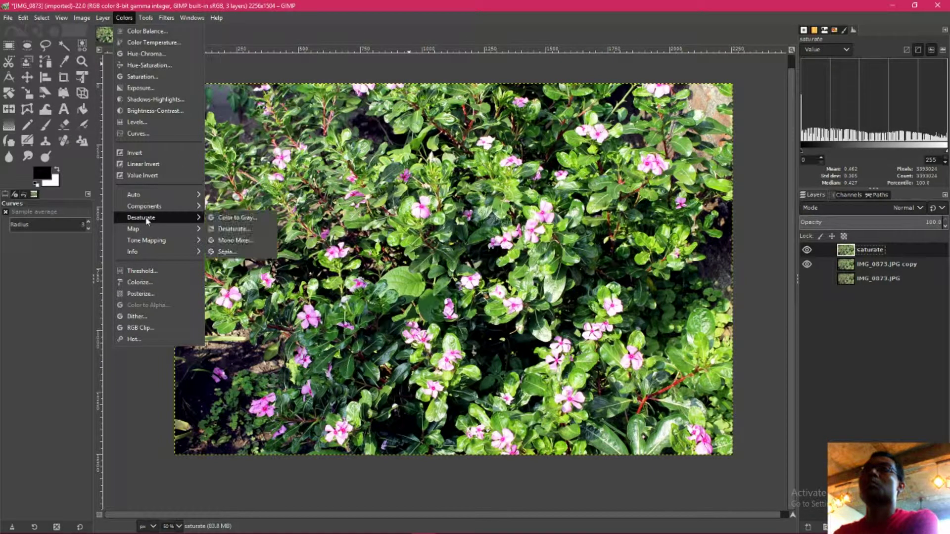
Desaturate the saturate layer to grayscale using Lightness (HSL) mode.
click(253, 228)
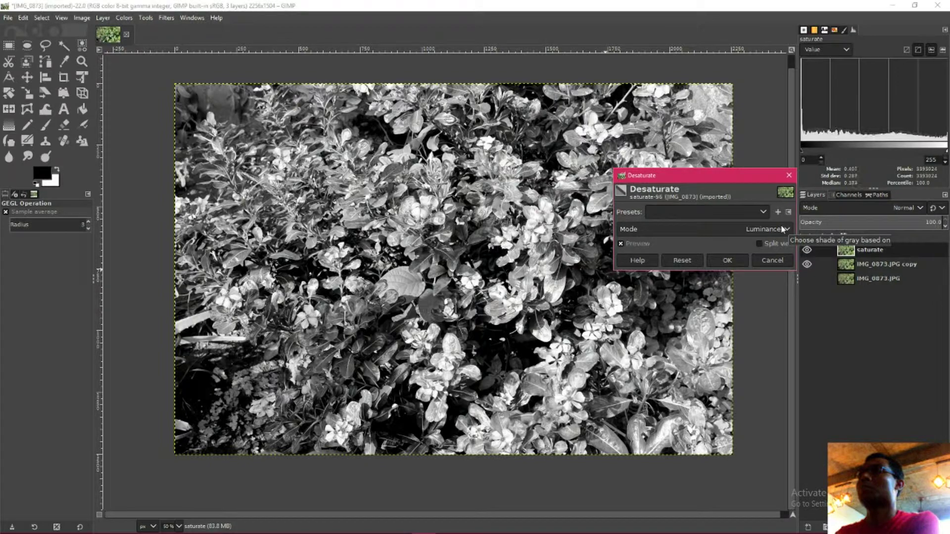
scroll(783, 229, up, 2)
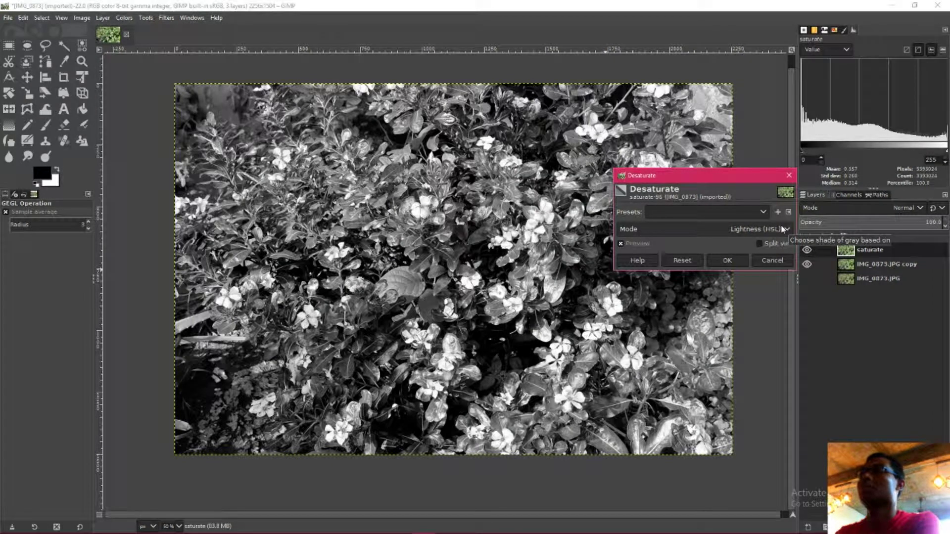
scroll(782, 229, down, 1)
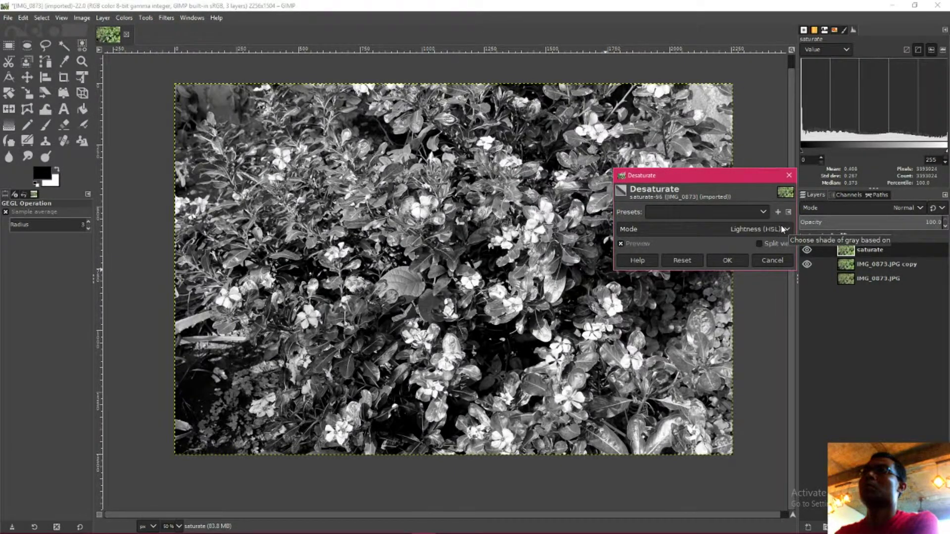
scroll(783, 229, up, 1)
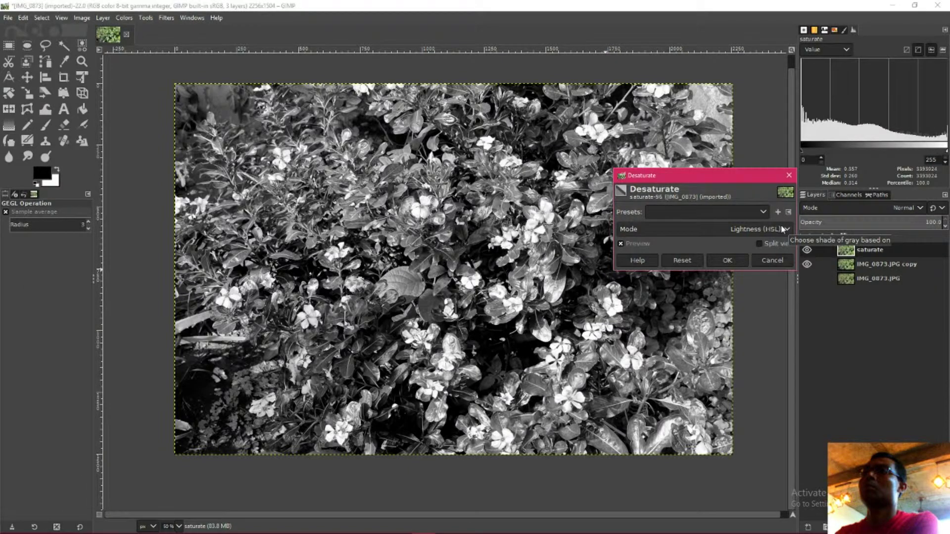
scroll(782, 229, up, 1)
scroll(782, 229, down, 1)
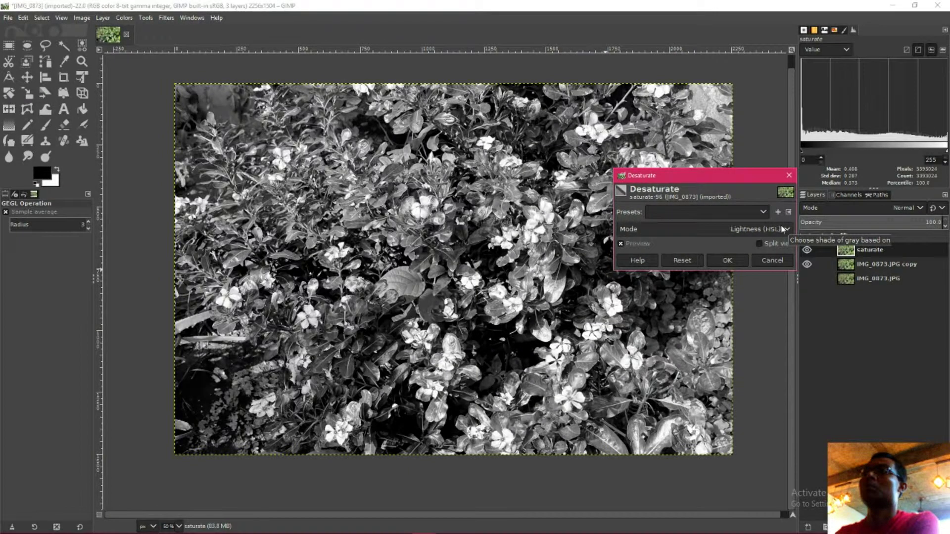
scroll(782, 229, down, 1)
scroll(782, 229, up, 1)
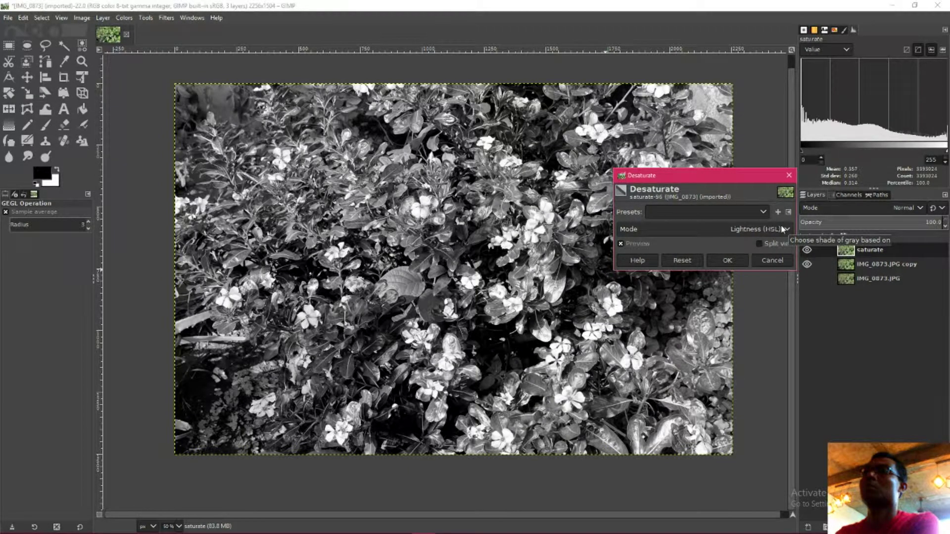
click(727, 261)
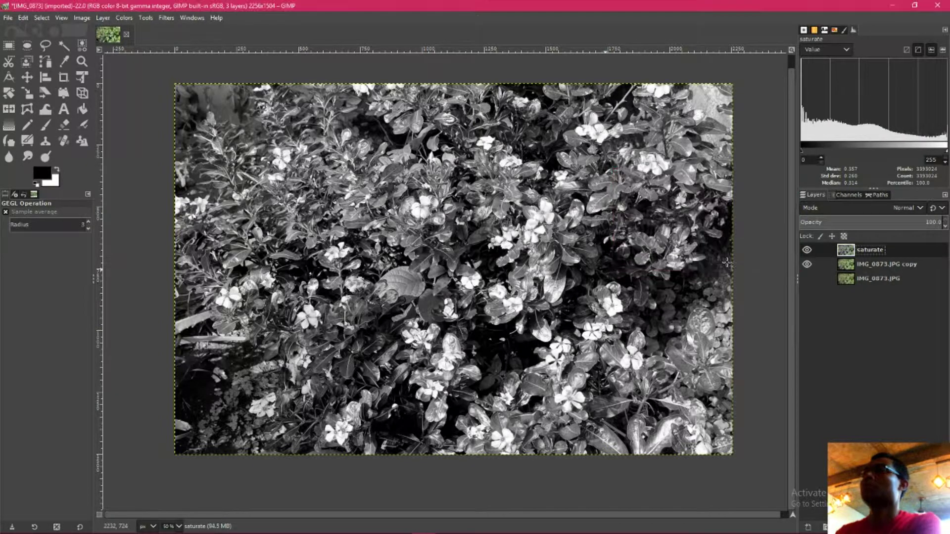
Set the saturate layer's blend mode to Overlay and toggle its visibility to compare.
click(920, 209)
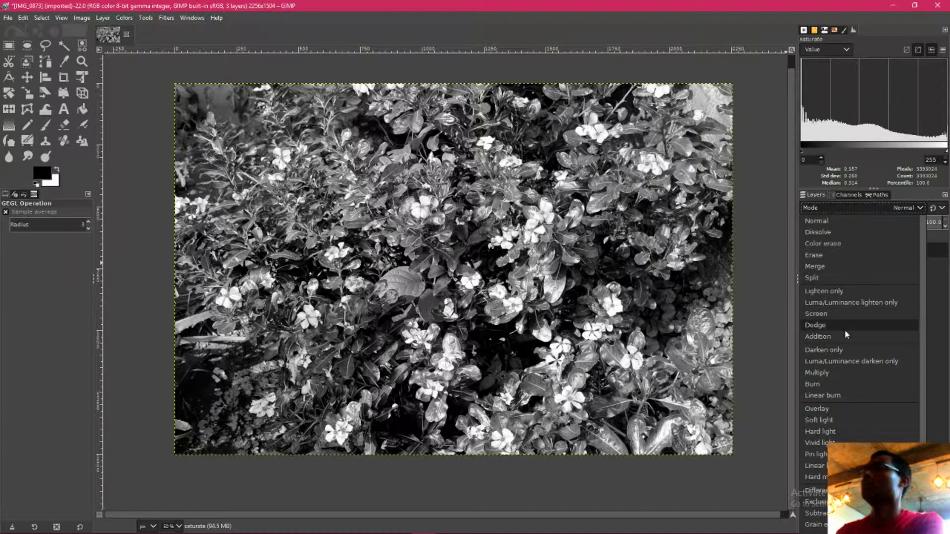
click(836, 413)
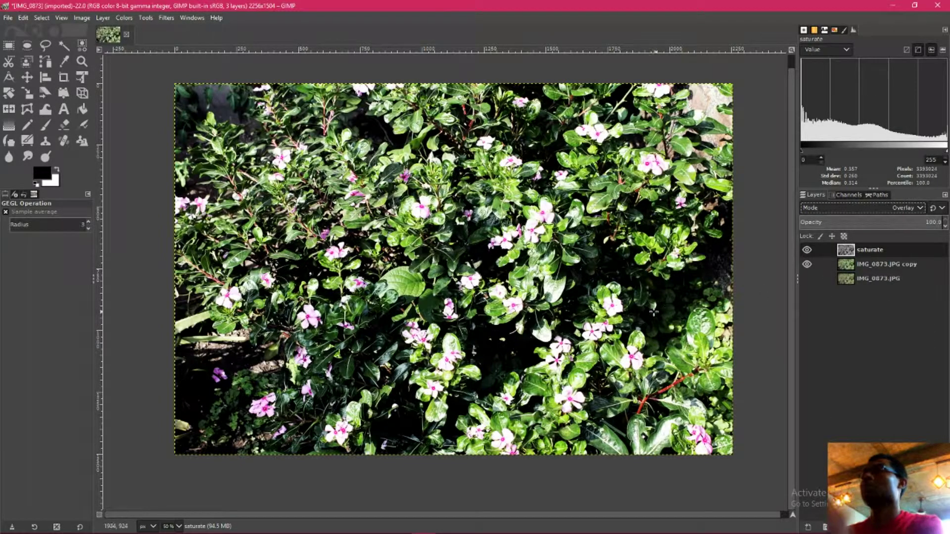
click(810, 248)
click(810, 248)
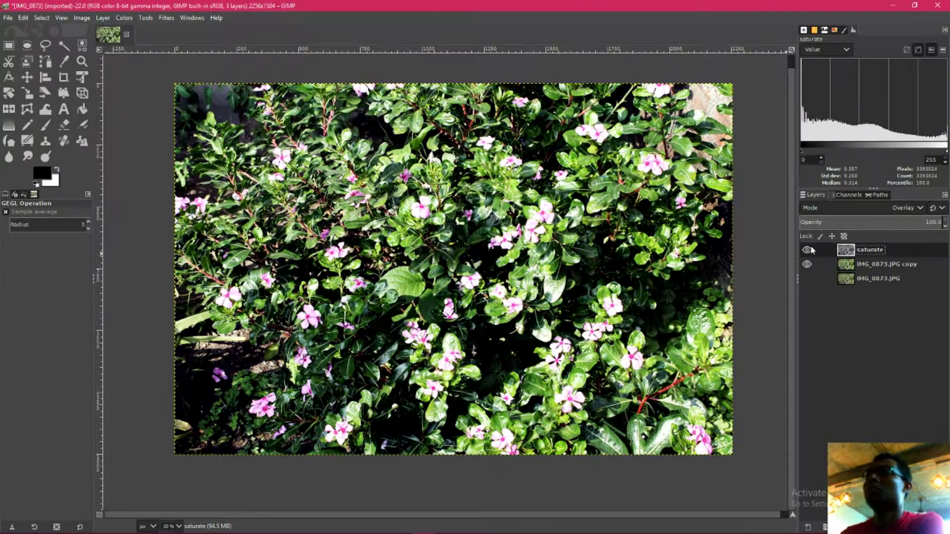
Add a fully black layer mask to the saturate layer.
right_click(859, 254)
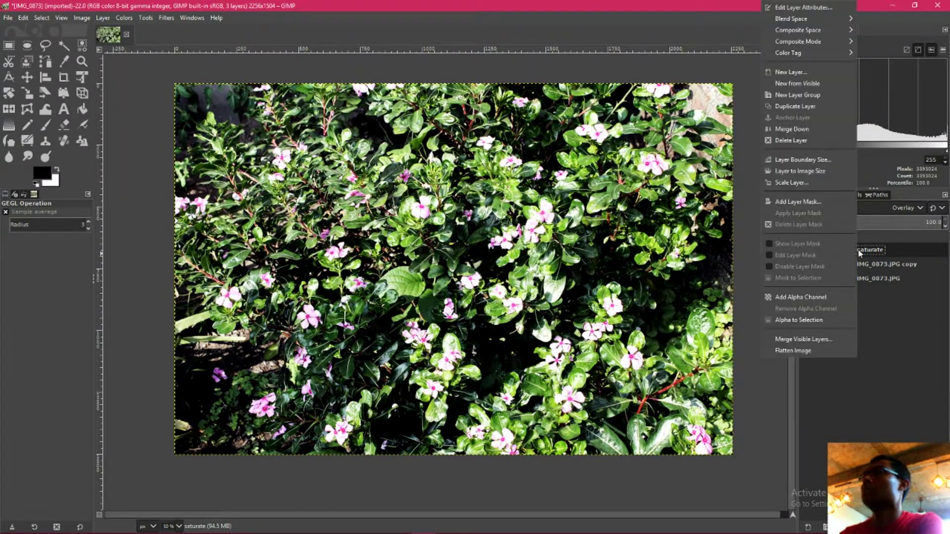
click(788, 199)
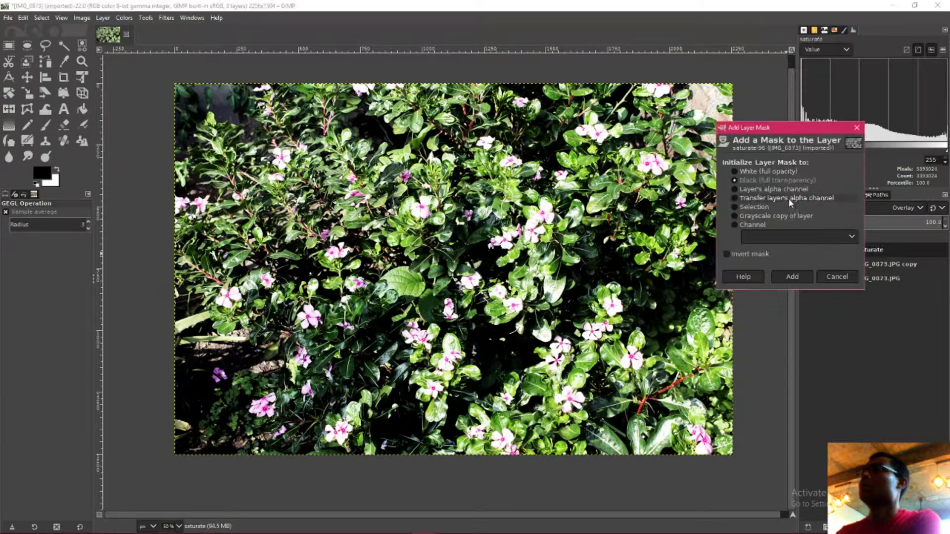
click(793, 277)
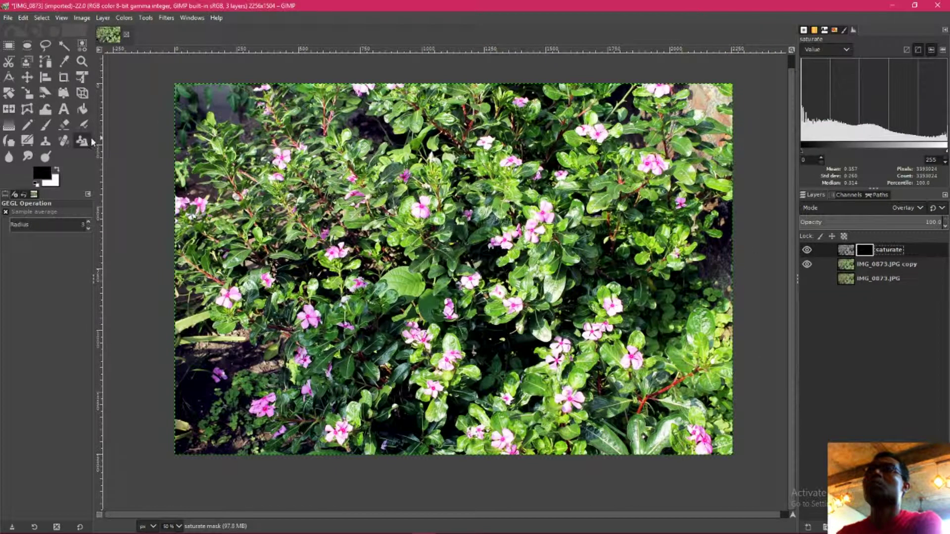
Try the Bucket Fill and Paths tools, then settle on the Gradient tool.
key(shift+b)
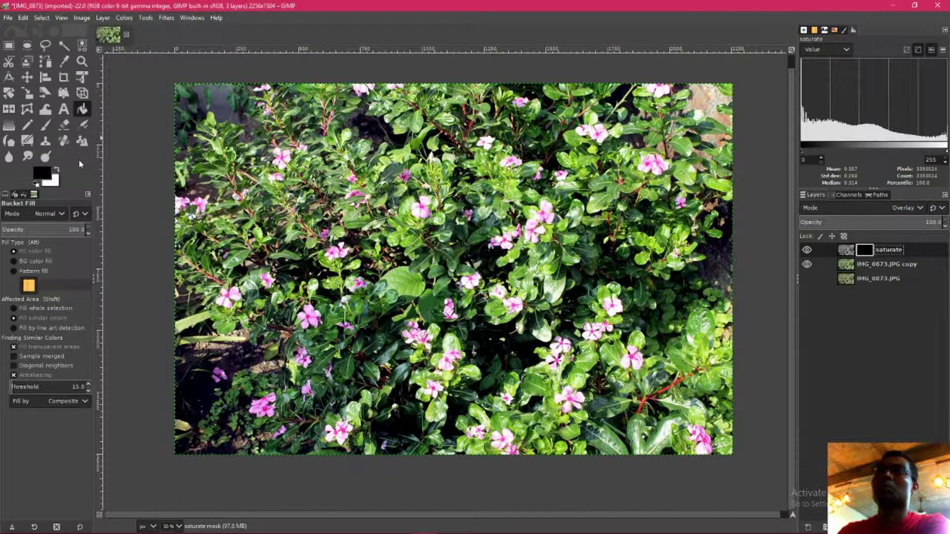
key(b)
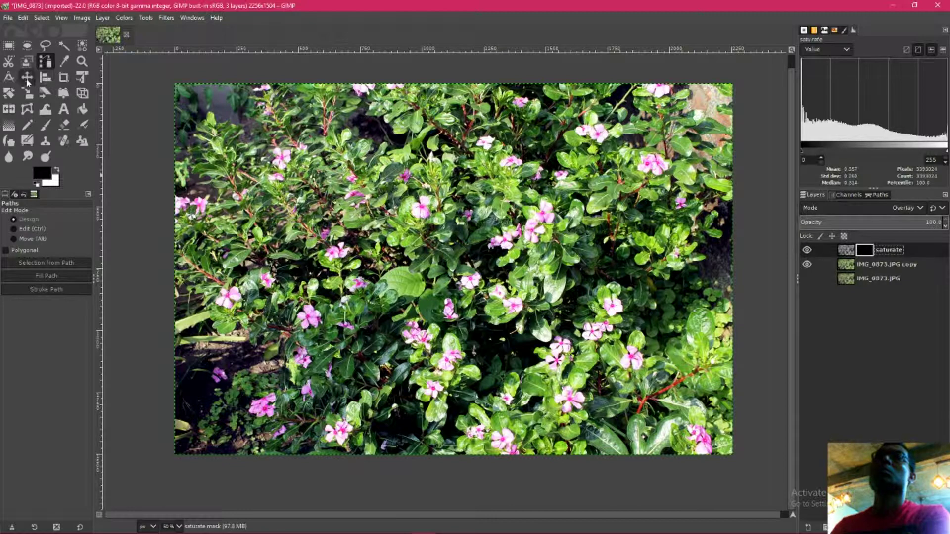
click(193, 19)
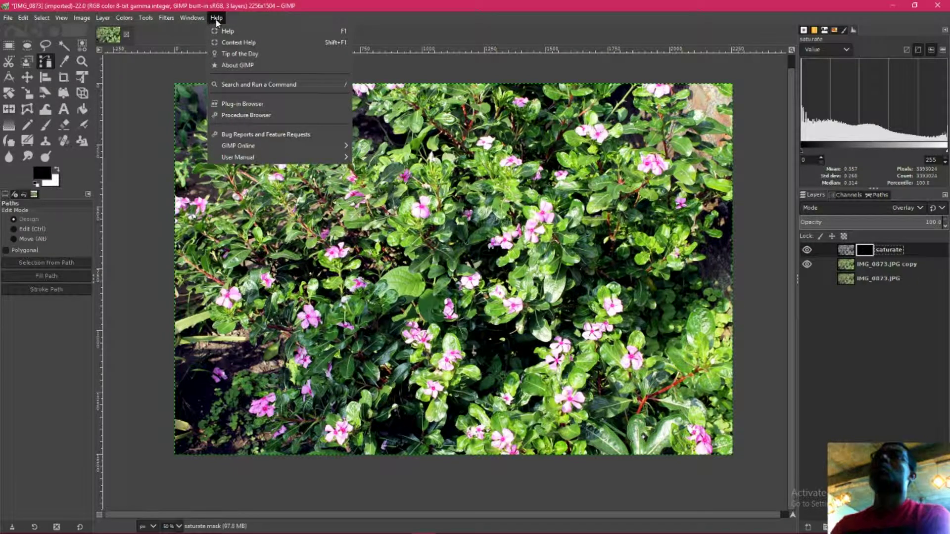
click(117, 125)
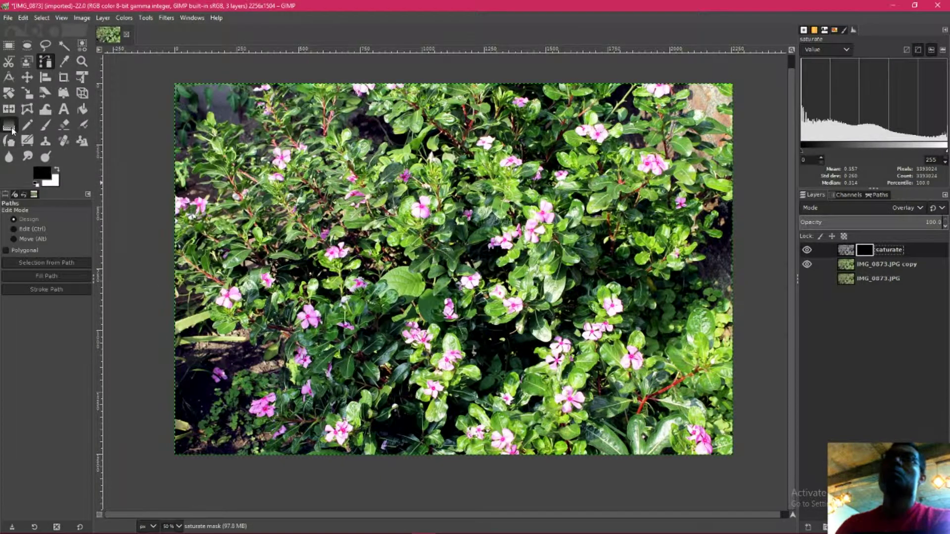
click(11, 126)
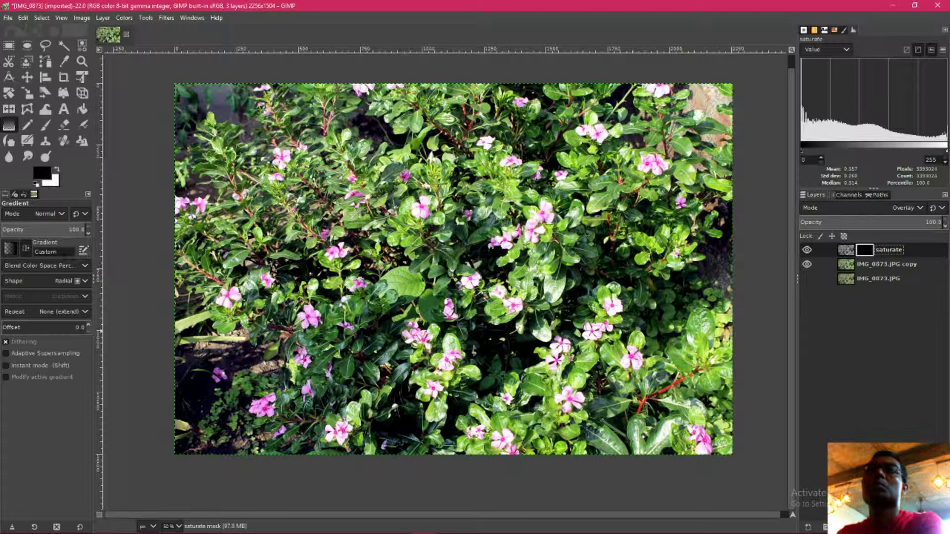
Show the Custom gradient in the Gradient Editor and keep the shape on Radial.
click(83, 251)
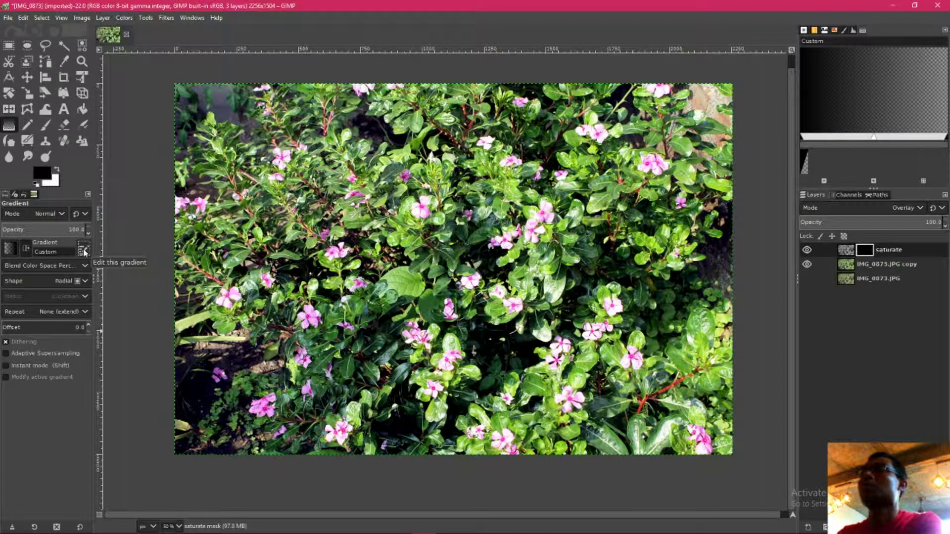
click(852, 31)
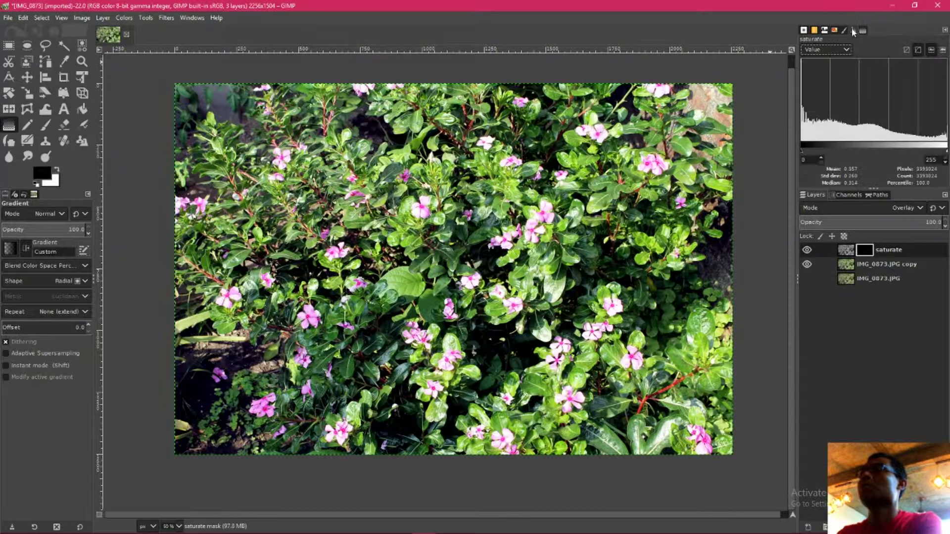
click(862, 30)
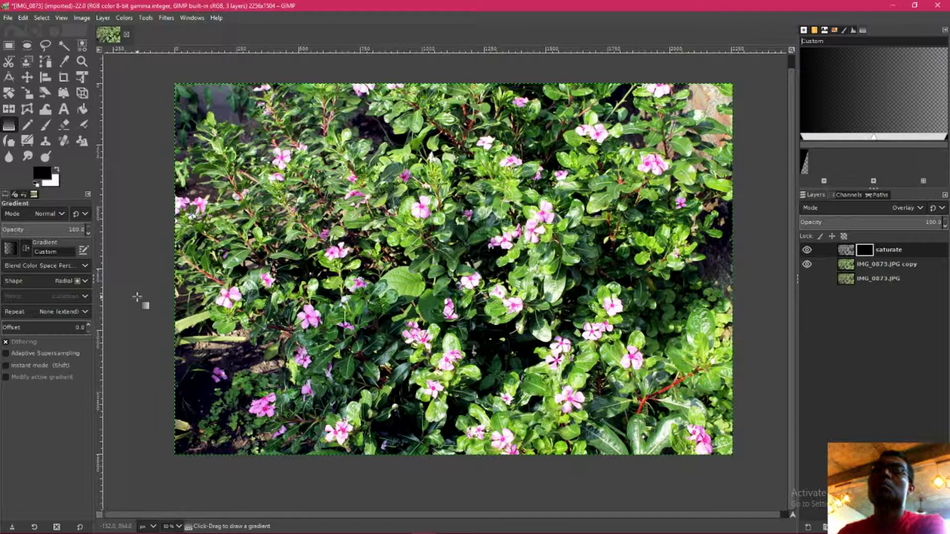
click(34, 283)
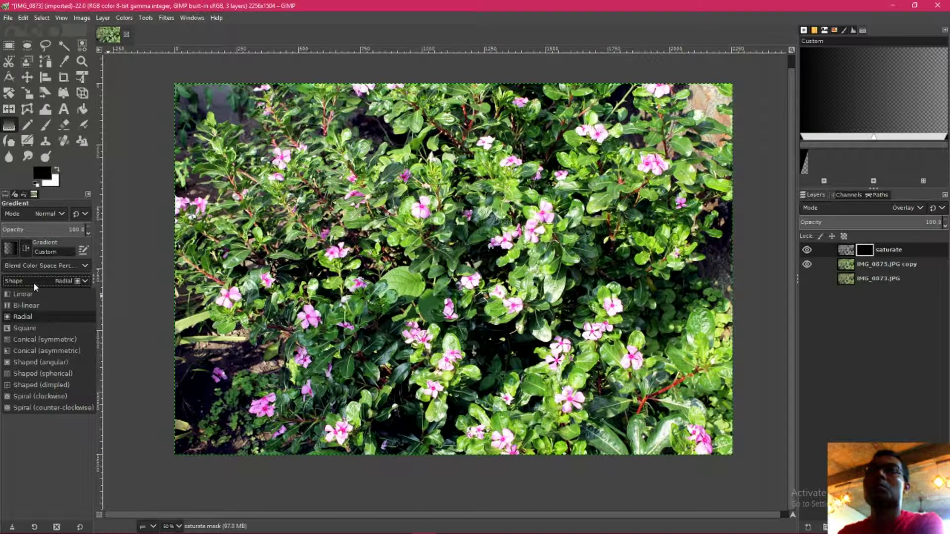
click(35, 320)
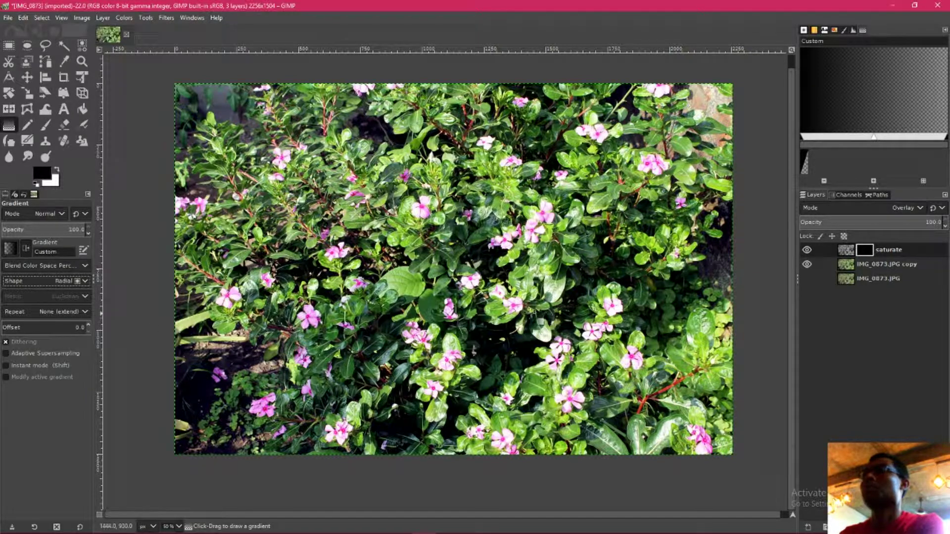
Draw and commit a first gradient, then swap FG/BG colours and reverse the gradient.
drag(492, 287, 727, 456)
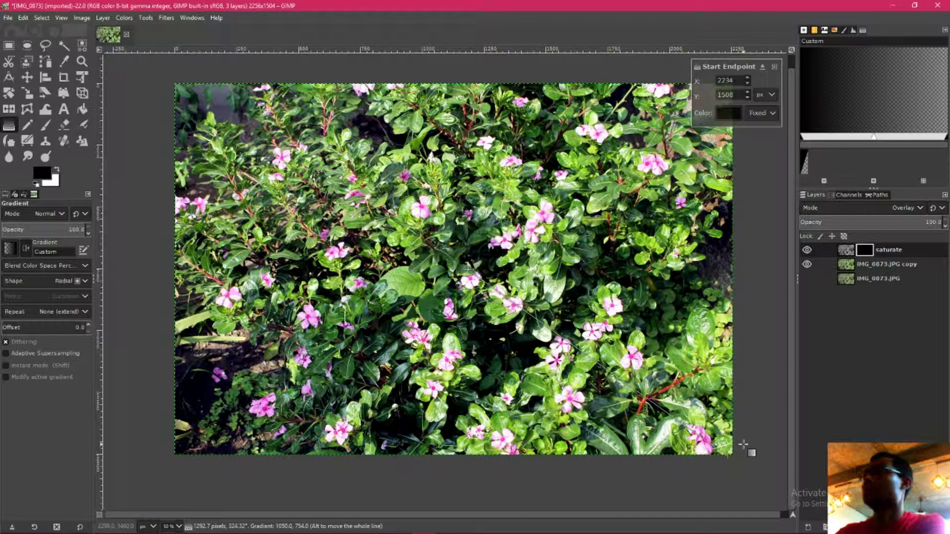
key(Return)
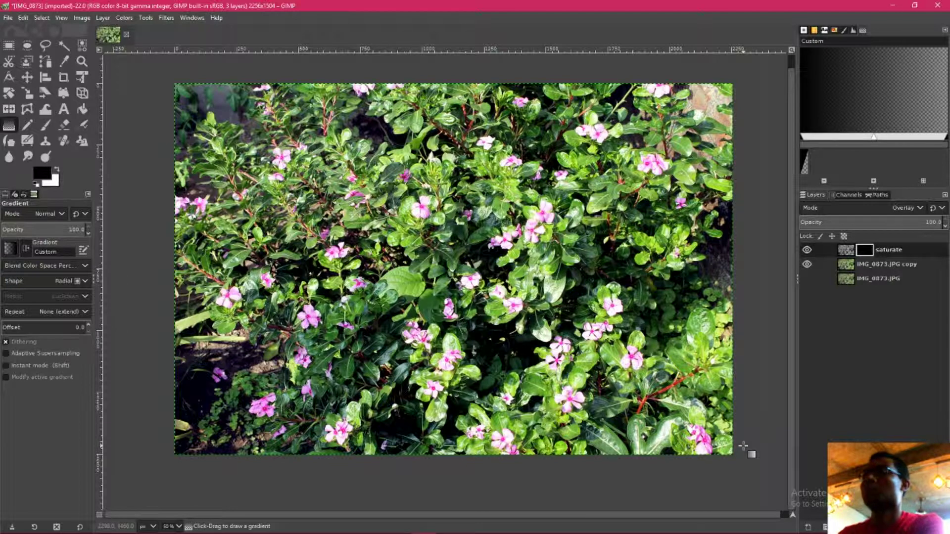
key(x)
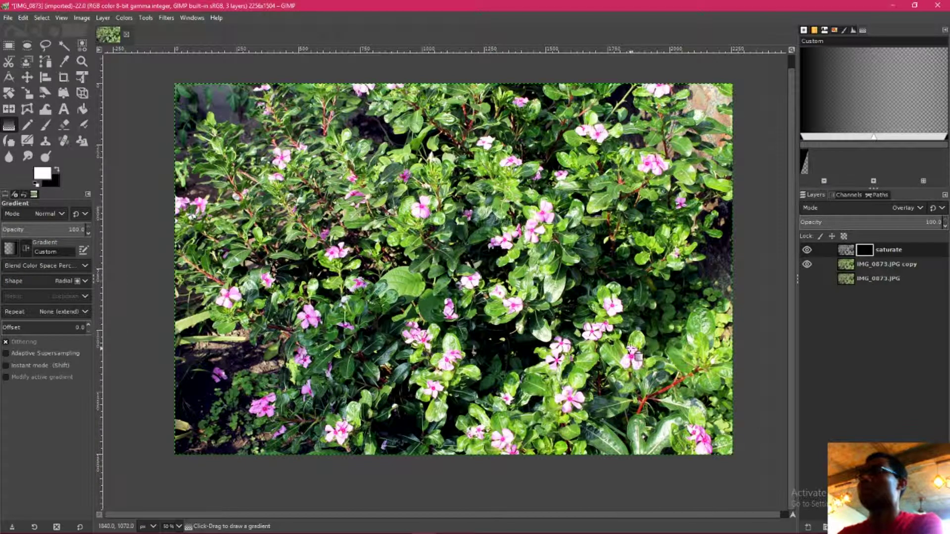
click(23, 252)
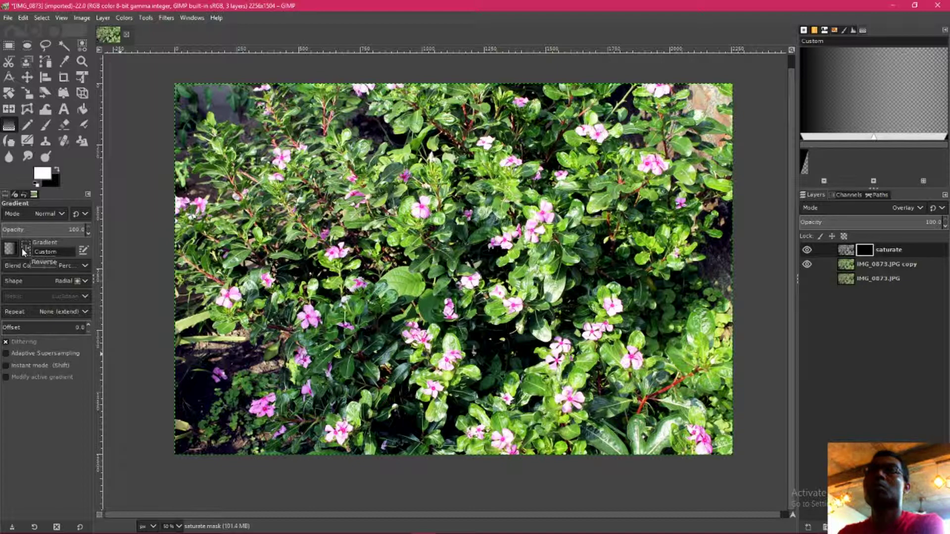
Choose FG to BG (HSV clockwise hue) and drag a radial gradient from centre toward lower right.
click(10, 250)
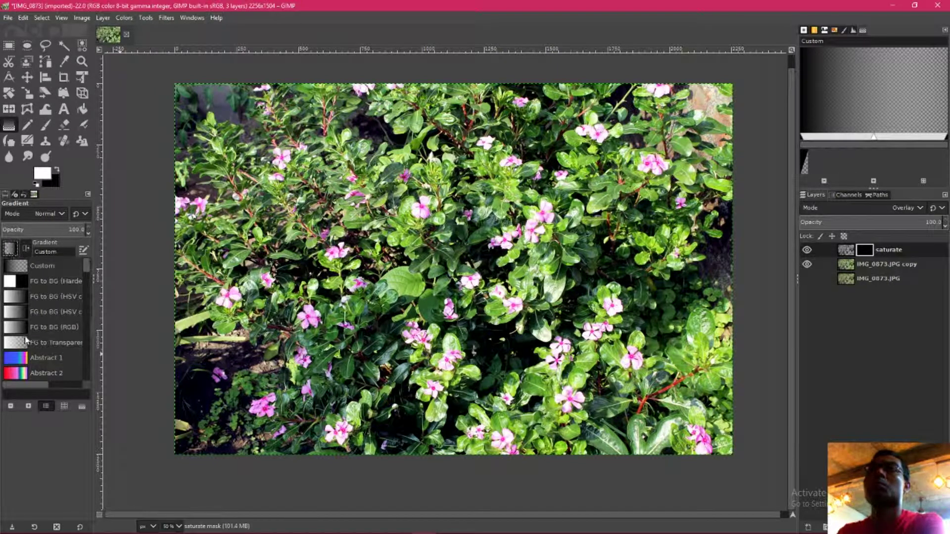
click(20, 297)
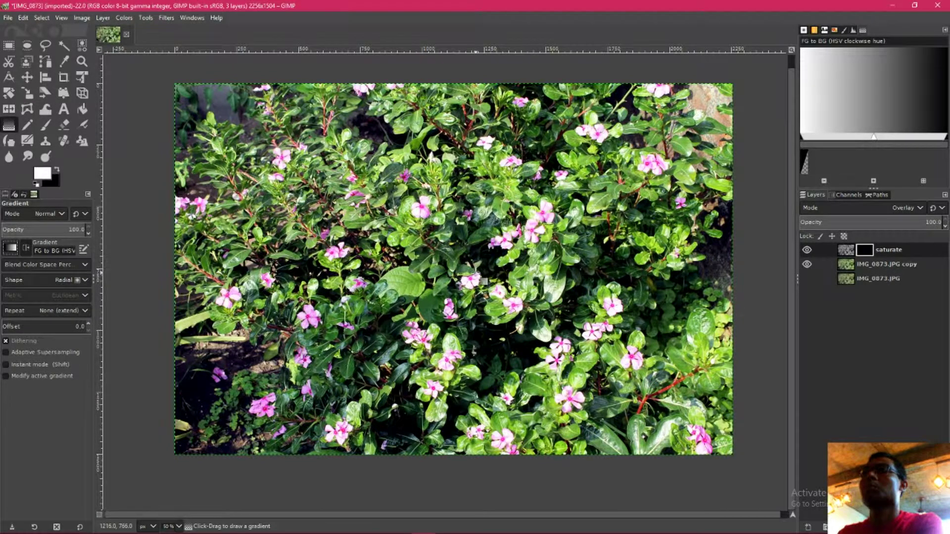
mouse_move(484, 281)
mouse_down()
mouse_move(686, 458)
mouse_move(512, 302)
mouse_up()
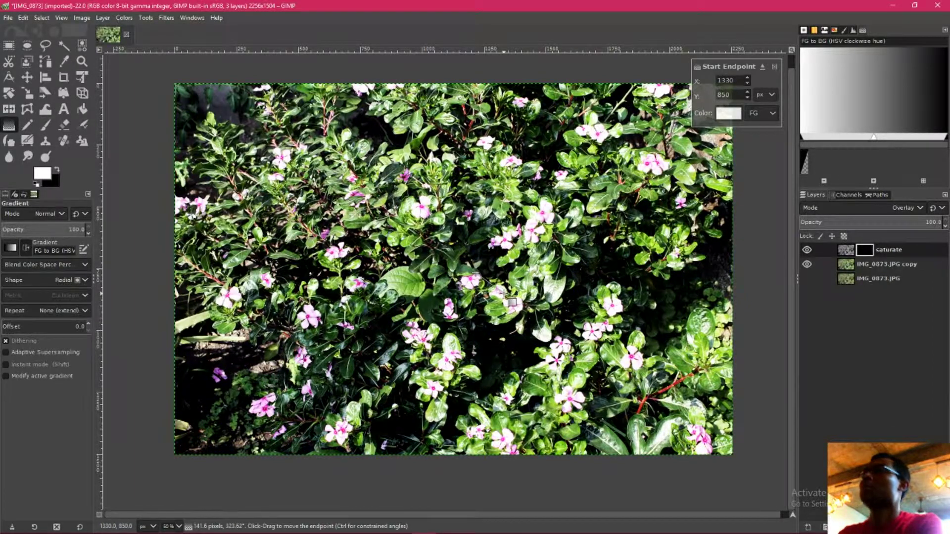
mouse_move(512, 302)
mouse_down()
mouse_move(723, 454)
mouse_move(609, 376)
mouse_move(755, 495)
mouse_move(586, 363)
mouse_move(743, 485)
mouse_move(569, 328)
mouse_move(743, 461)
mouse_move(693, 439)
mouse_up()
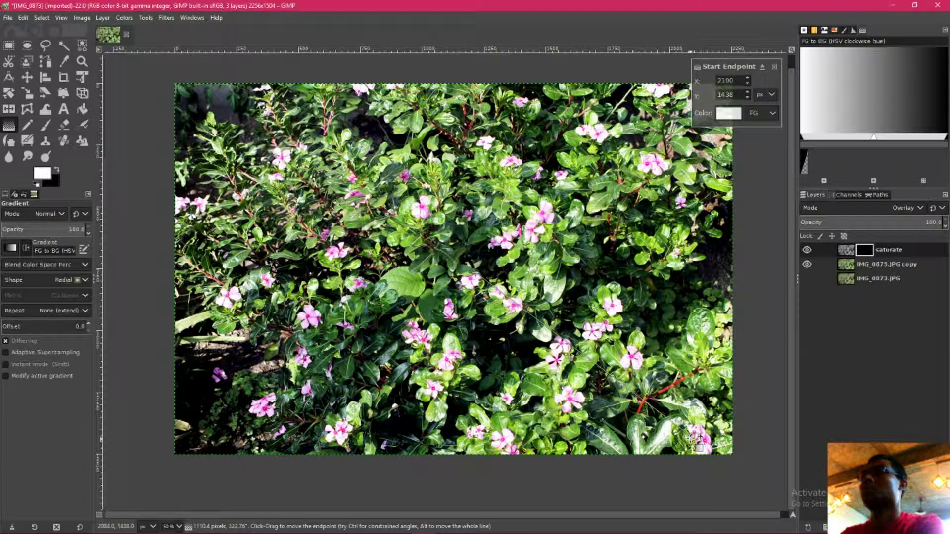
key(Return)
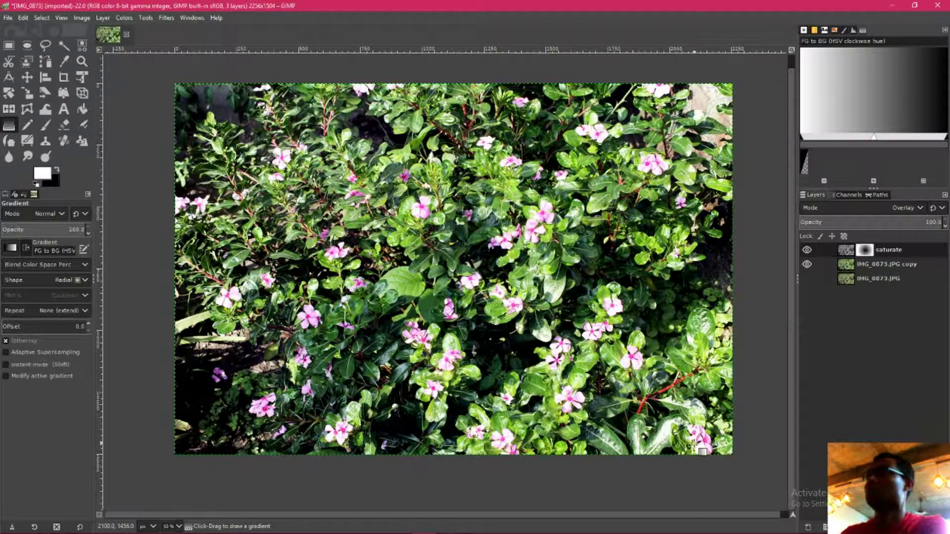
click(806, 250)
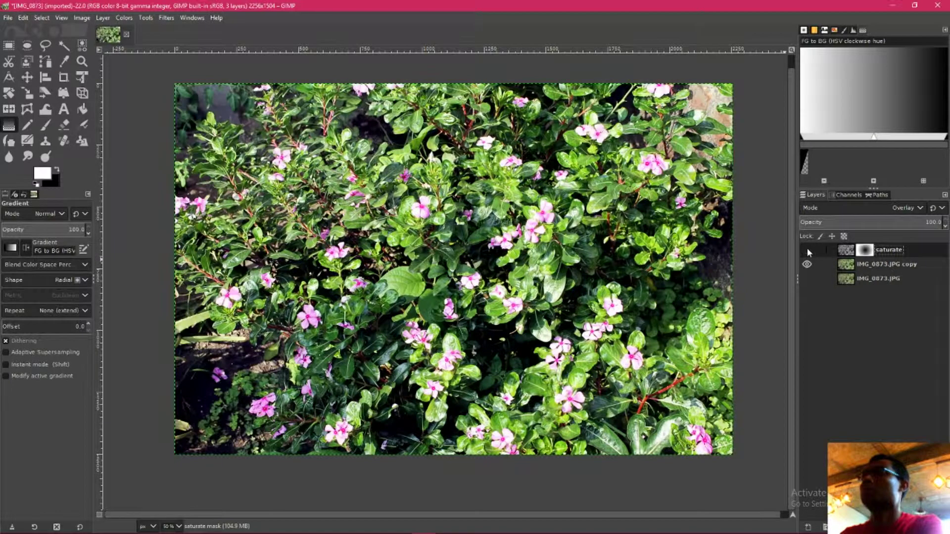
click(806, 250)
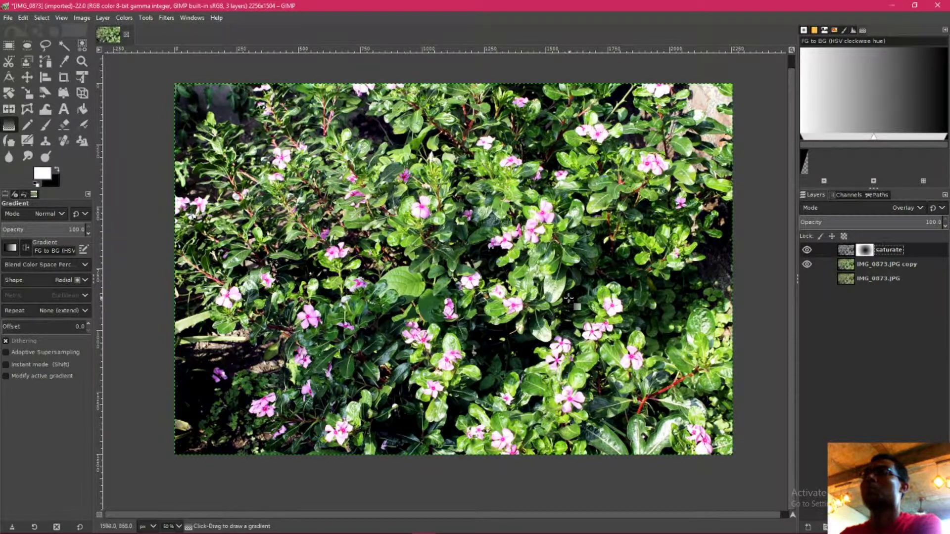
ctrl+scroll(495, 316, up, 2)
scroll(446, 282, up, 5)
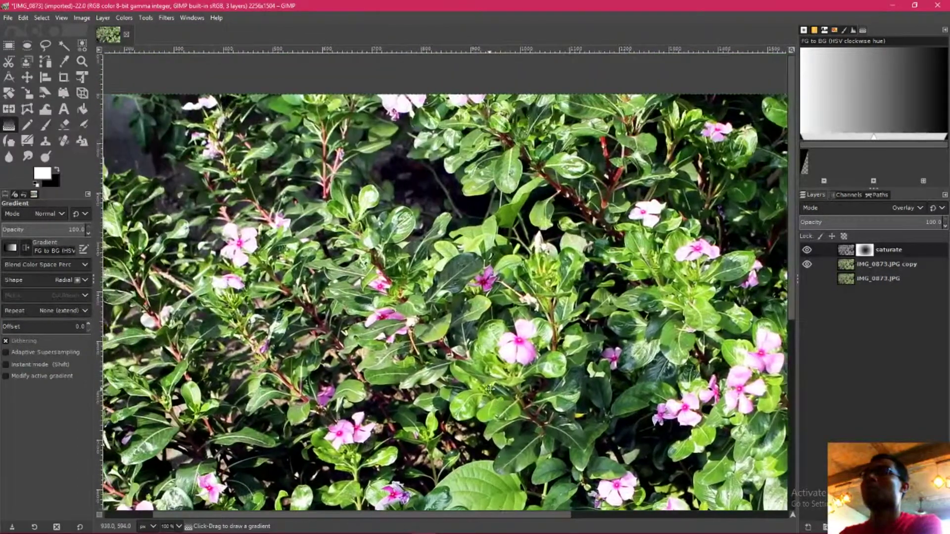
scroll(445, 282, left, 5)
click(807, 250)
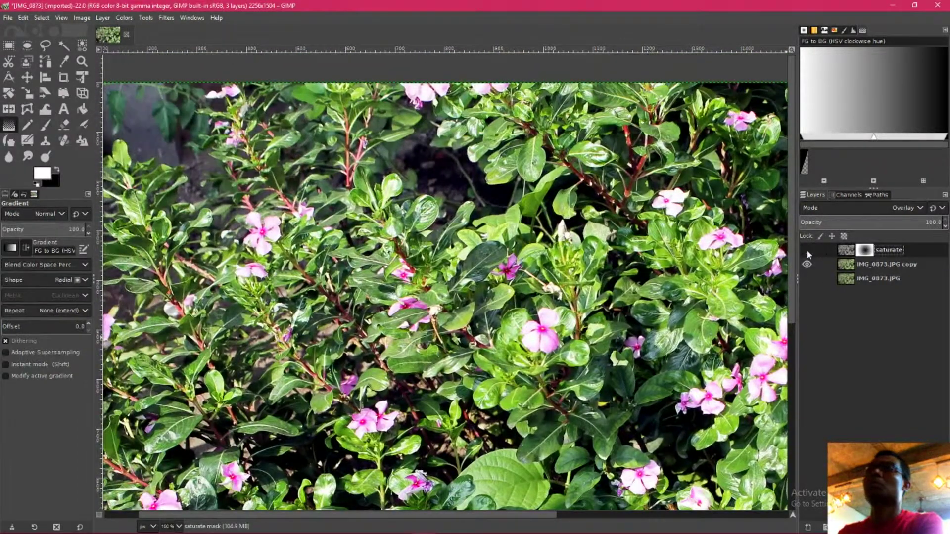
click(807, 250)
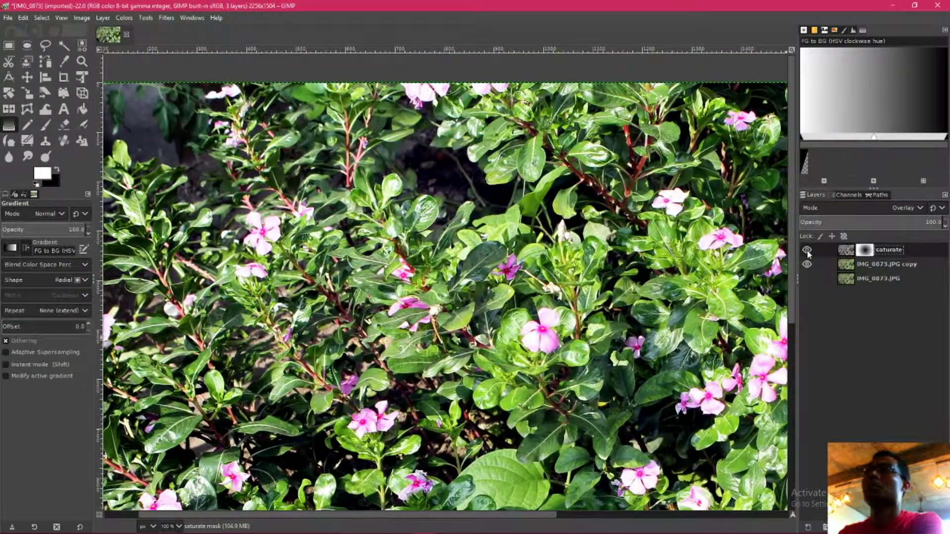
click(807, 250)
scroll(509, 263, down, 3)
scroll(509, 262, right, 5)
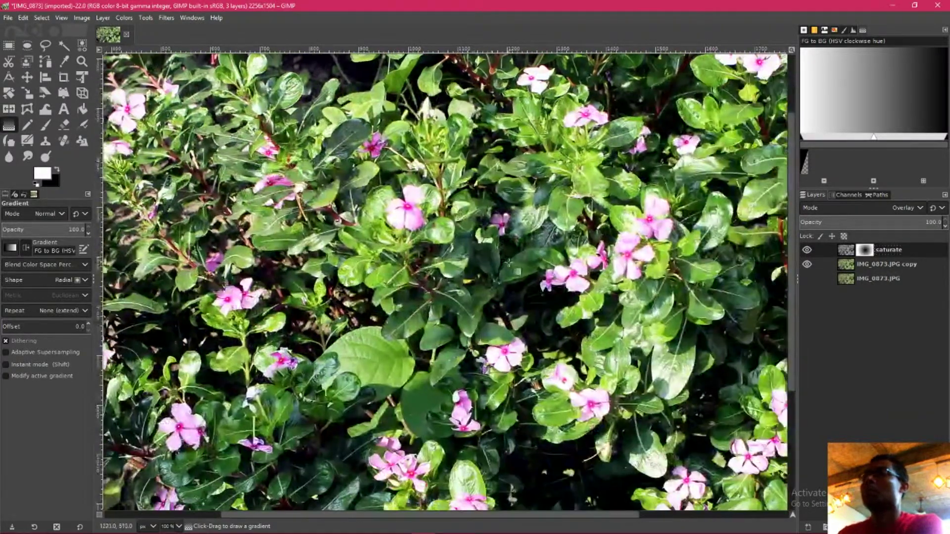
scroll(508, 262, down, 2)
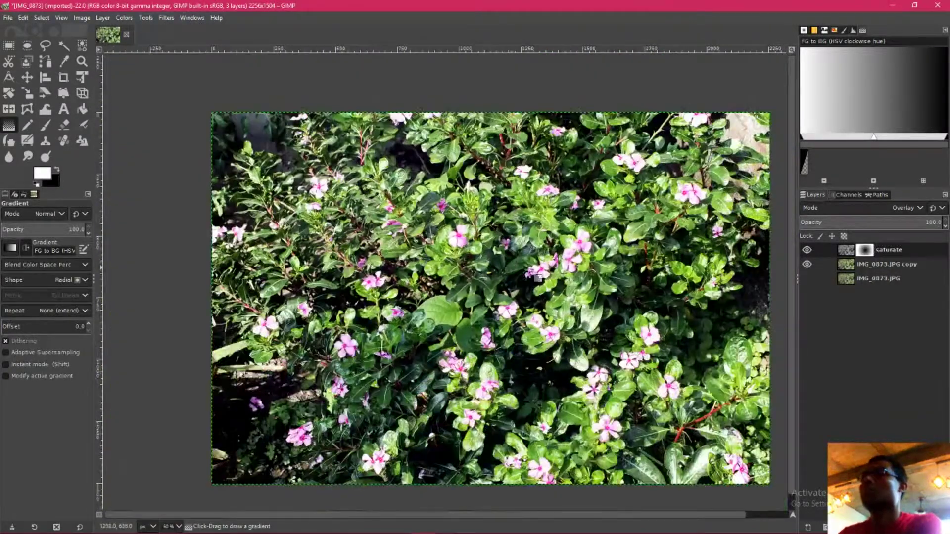
click(809, 251)
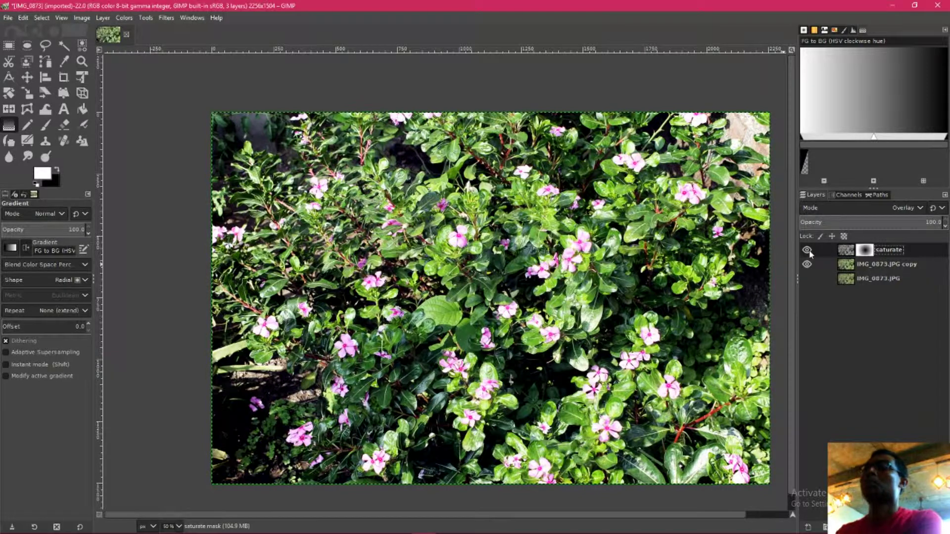
scroll(379, 262, up, 2)
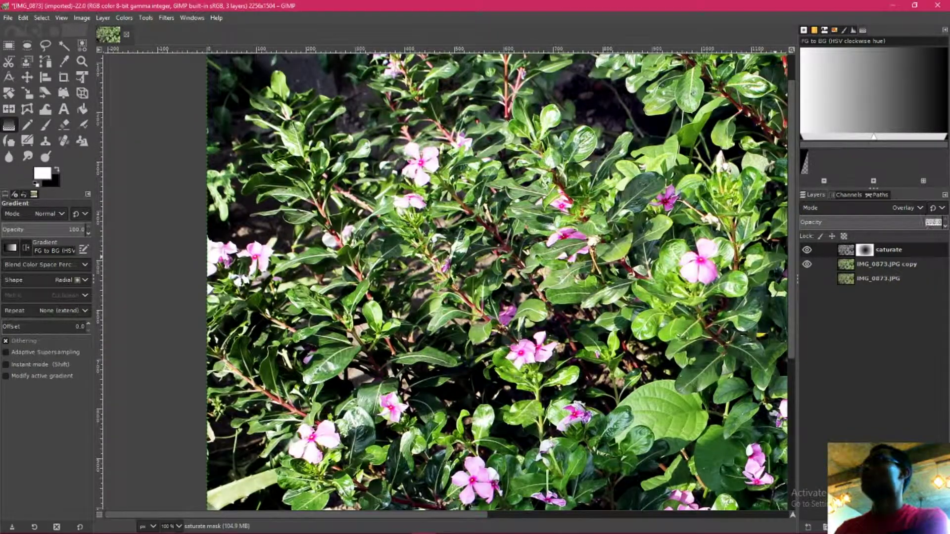
text(50)
key(Return)
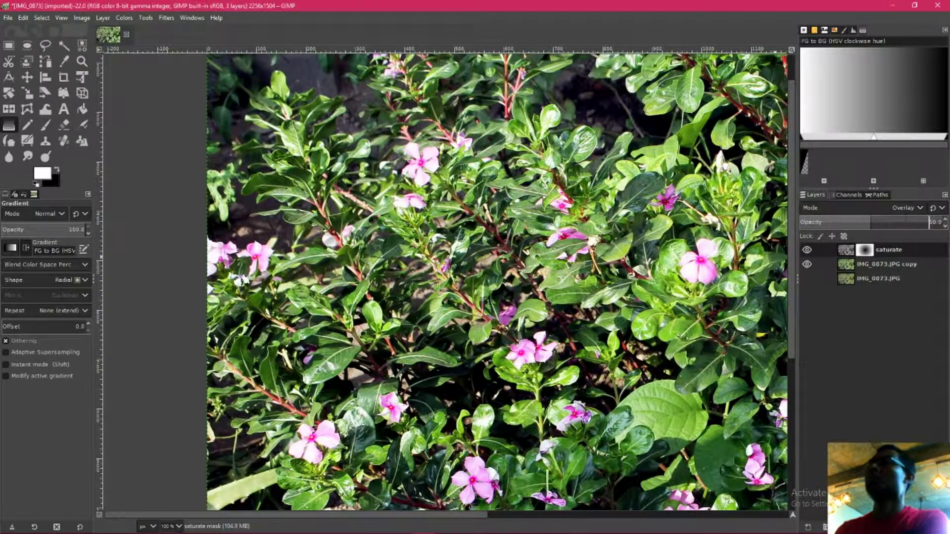
scroll(495, 245, down, 2)
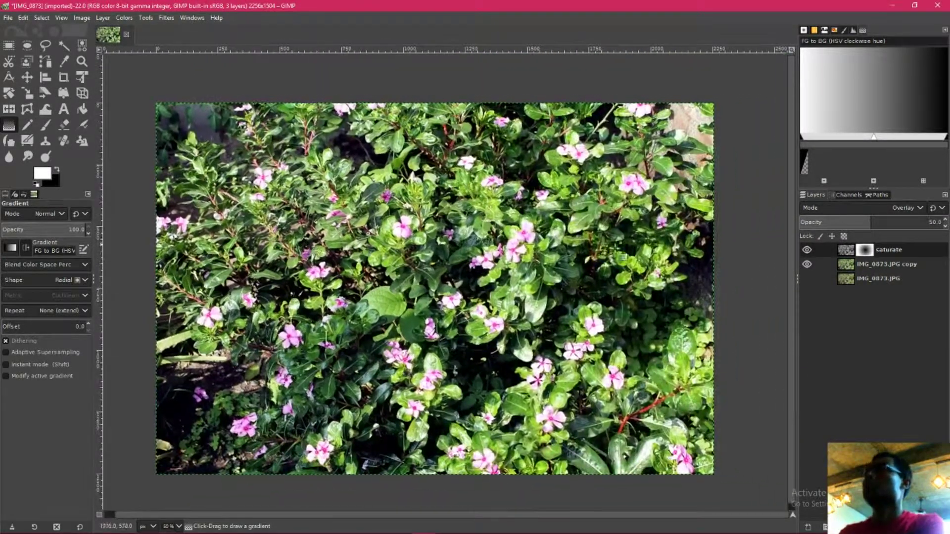
click(806, 250)
click(806, 251)
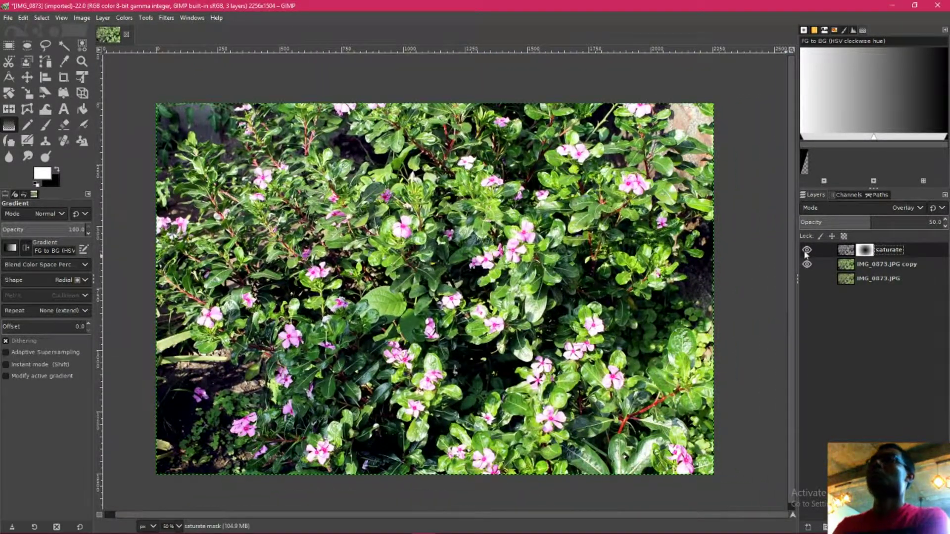
click(806, 250)
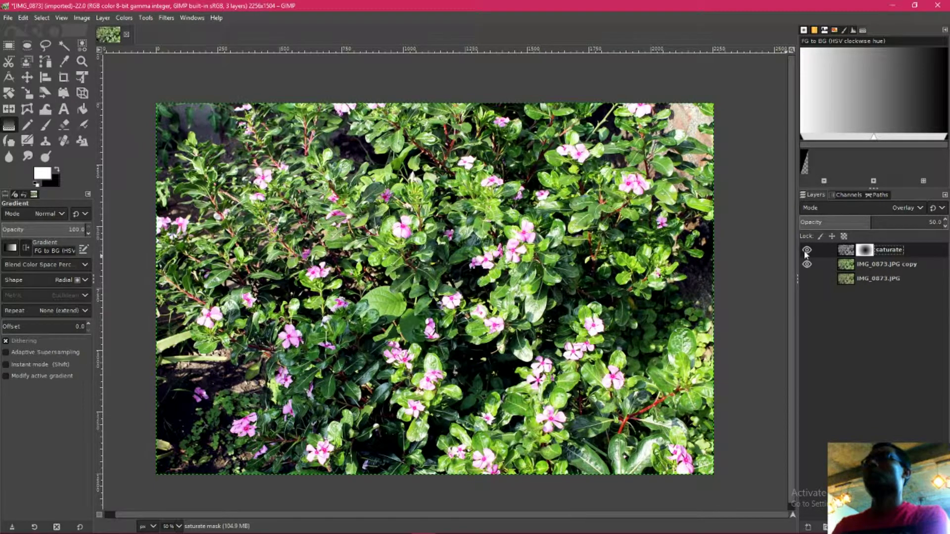
click(807, 250)
click(806, 250)
click(806, 251)
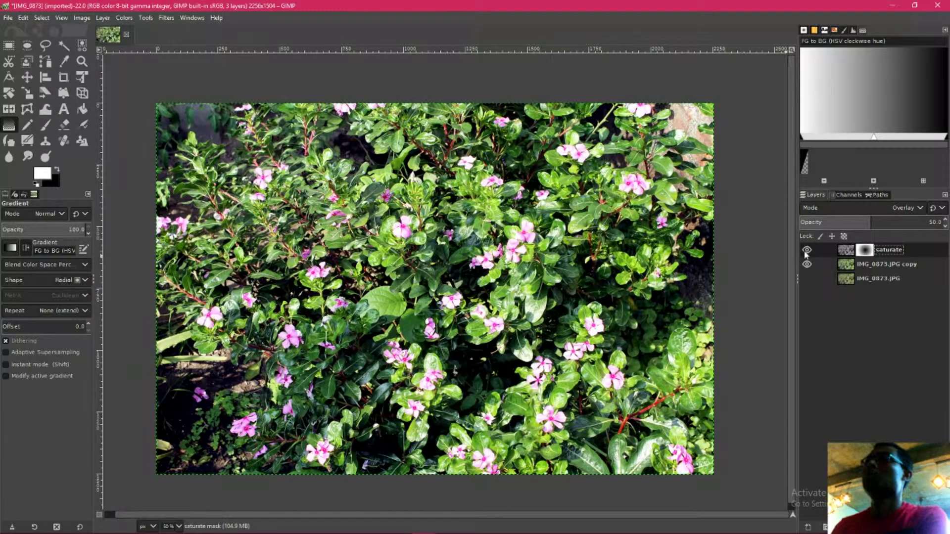
Apply the saturate layer's mask and merge it down into the IMG_0873.JPG copy.
right_click(892, 250)
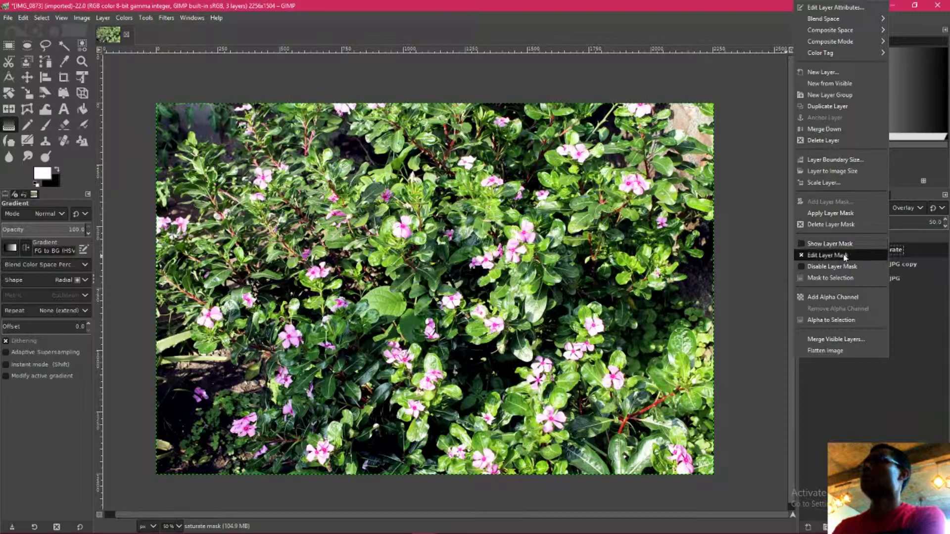
click(836, 214)
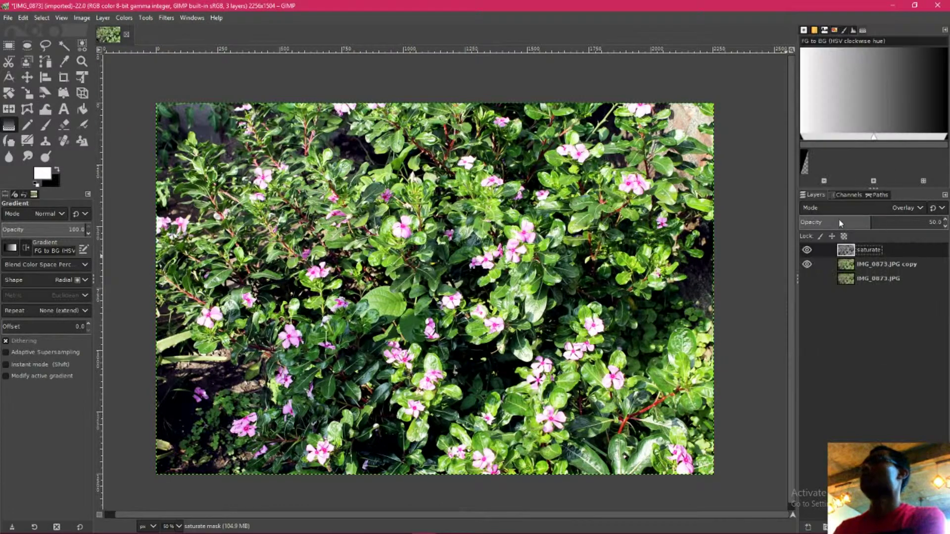
right_click(848, 252)
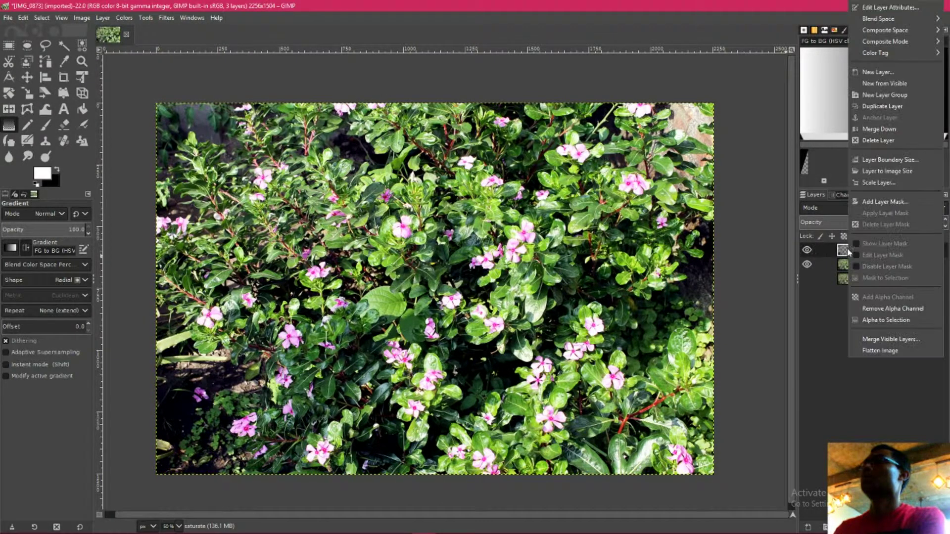
click(879, 130)
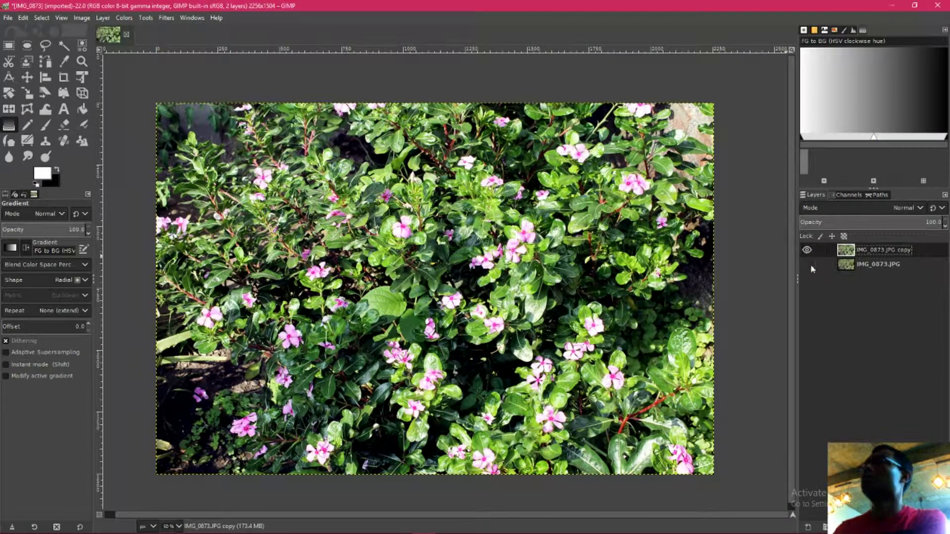
Toggle the merged copy layer's visibility to compare it with the original.
click(807, 250)
click(807, 250)
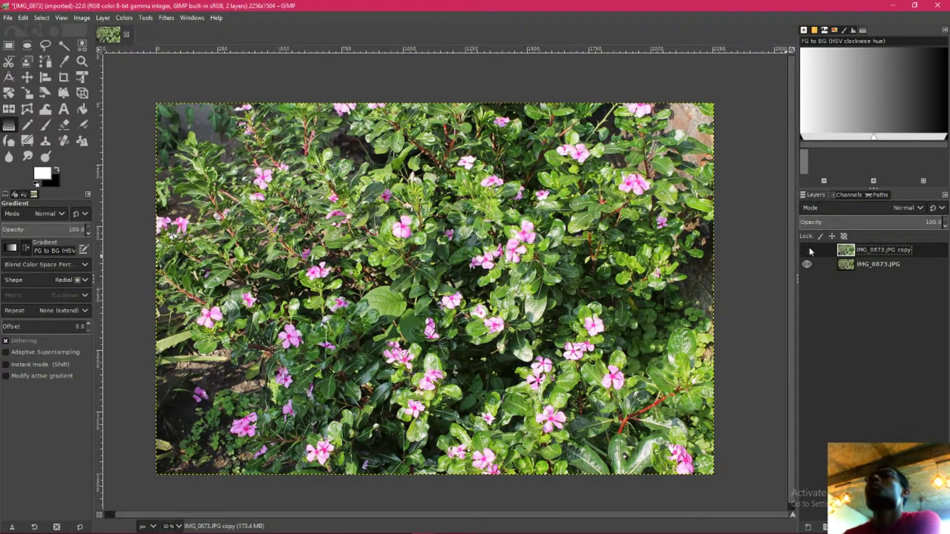
click(807, 249)
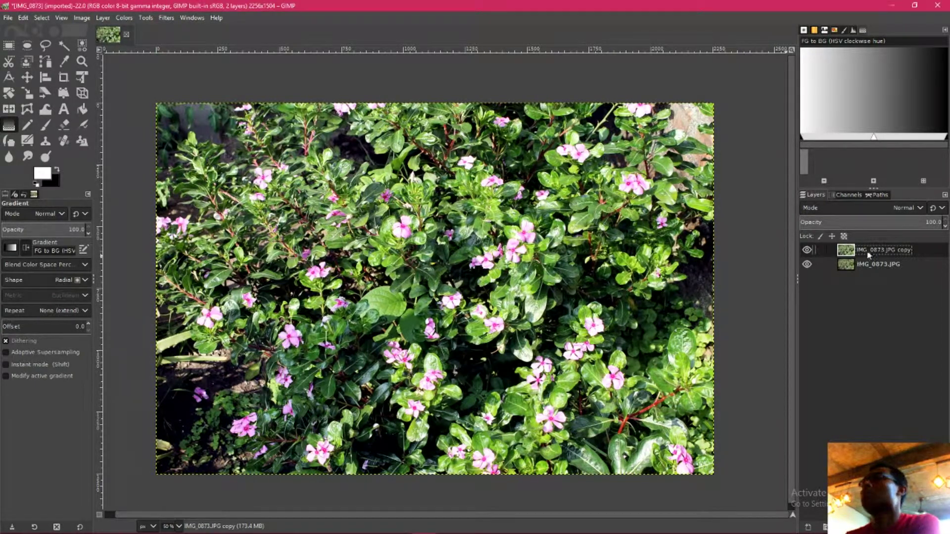
click(124, 17)
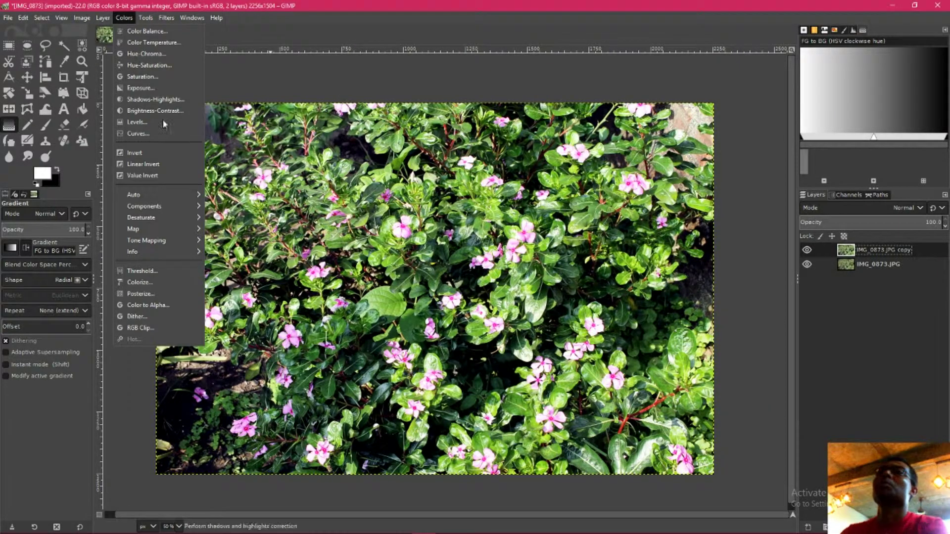
In Hue-Saturation at 100% view, raise magenta saturation to 31.4.
click(149, 65)
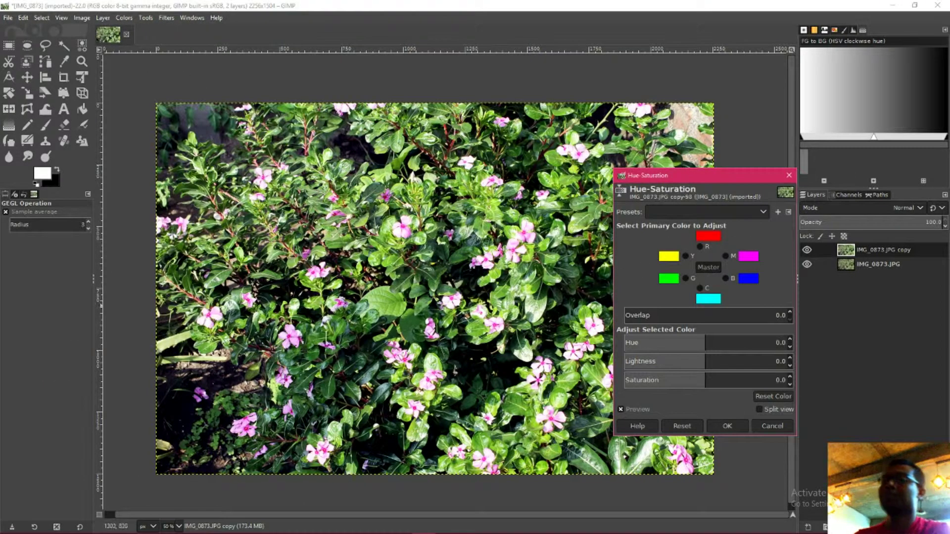
key(1)
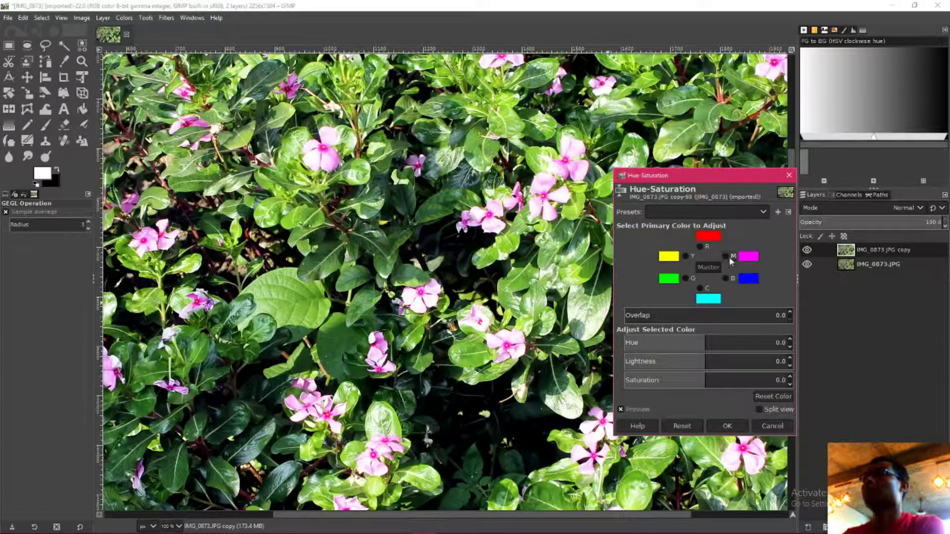
click(726, 256)
mouse_move(708, 379)
mouse_down()
mouse_move(775, 384)
mouse_move(706, 381)
mouse_up()
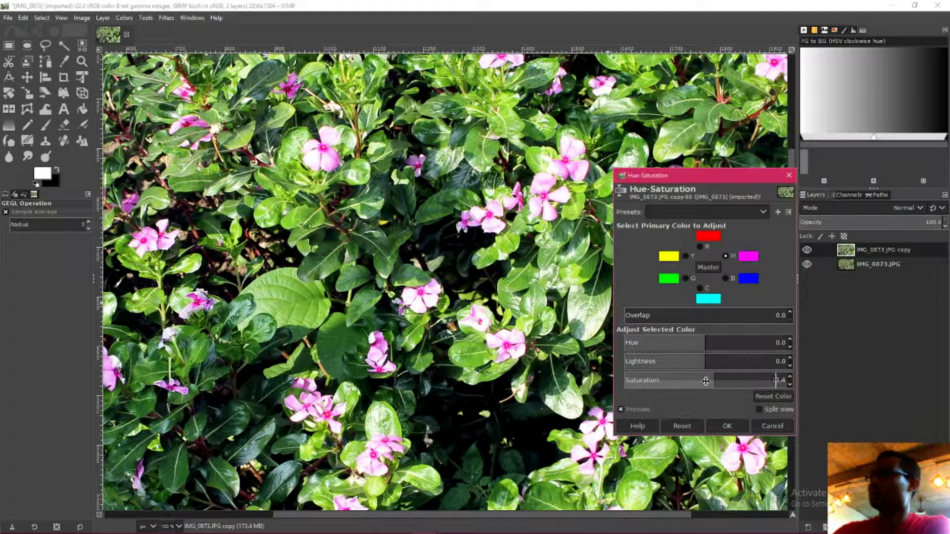
drag(706, 381, 716, 381)
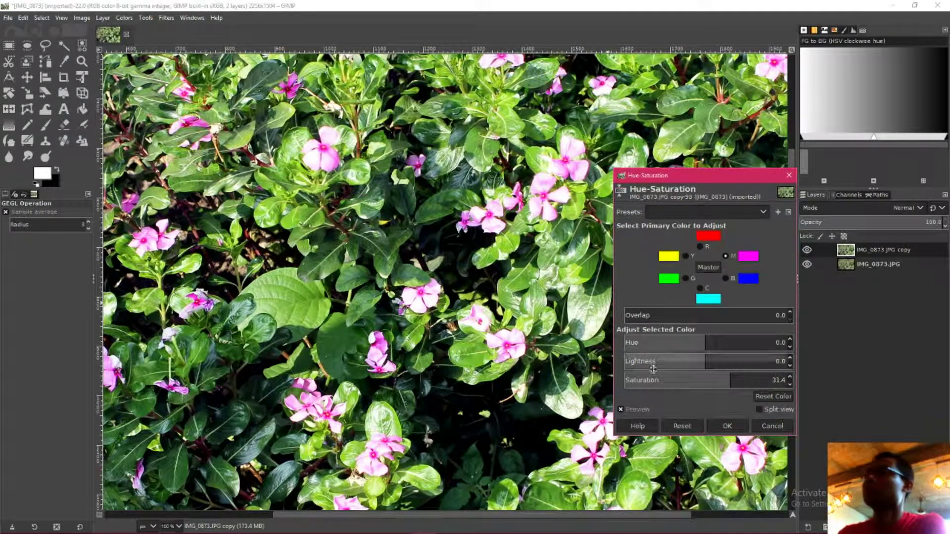
Toggle the saturation preview on and off to compare, checking the layer histogram.
click(620, 410)
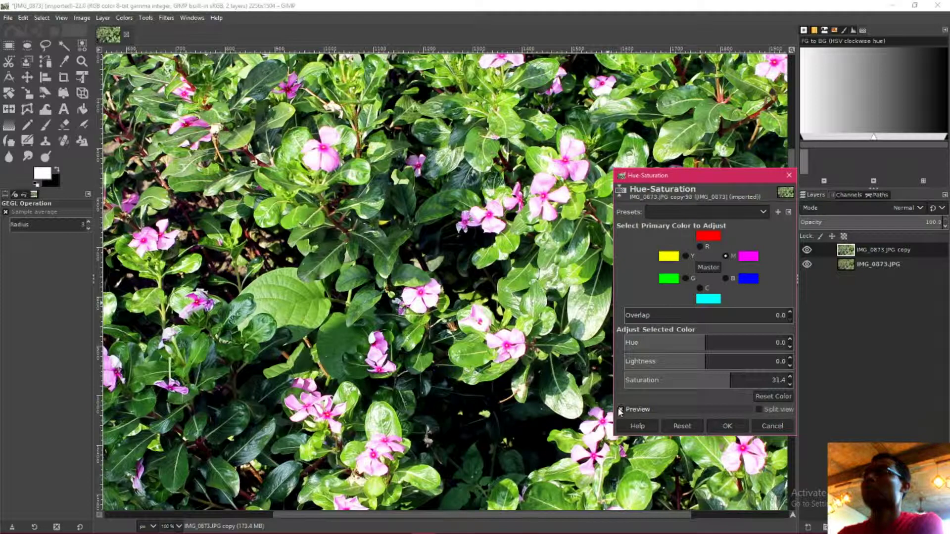
ctrl+scroll(394, 391, up, 2)
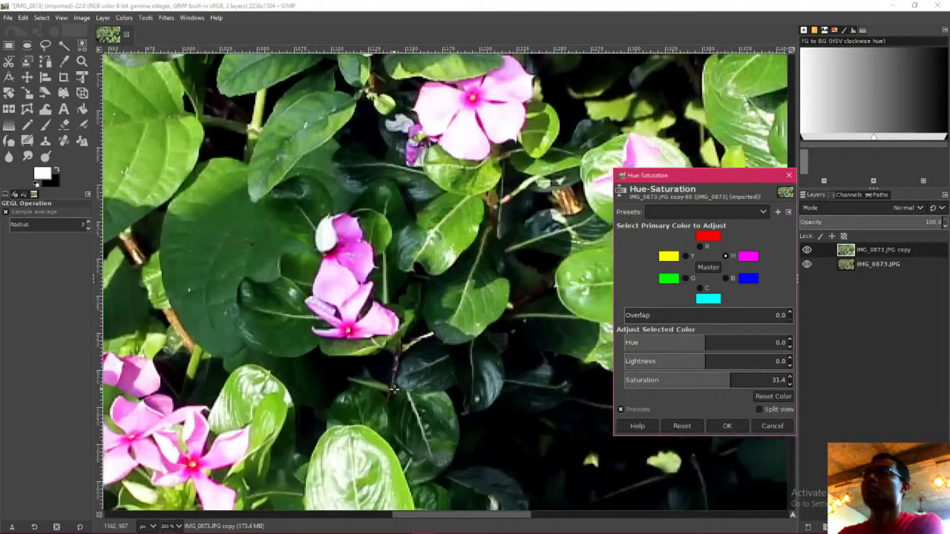
ctrl+scroll(394, 391, down, 4)
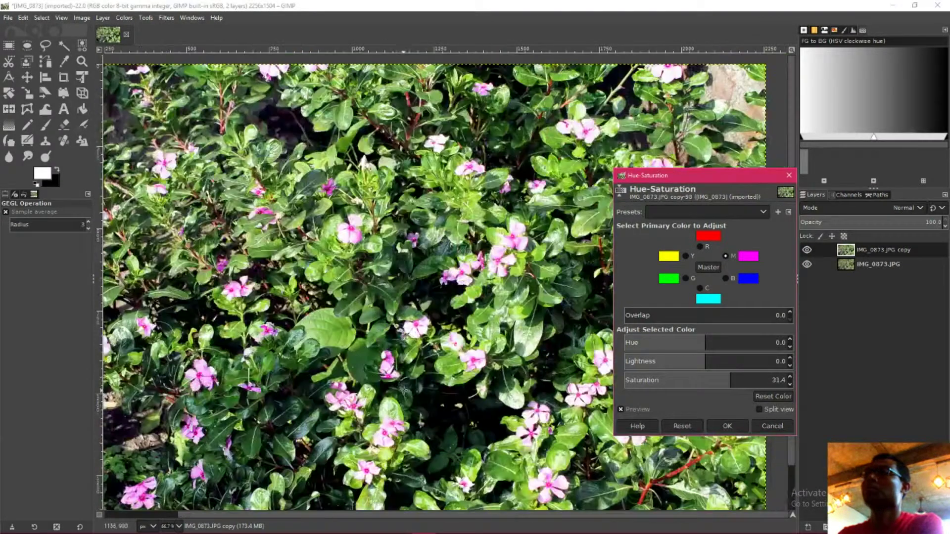
click(621, 410)
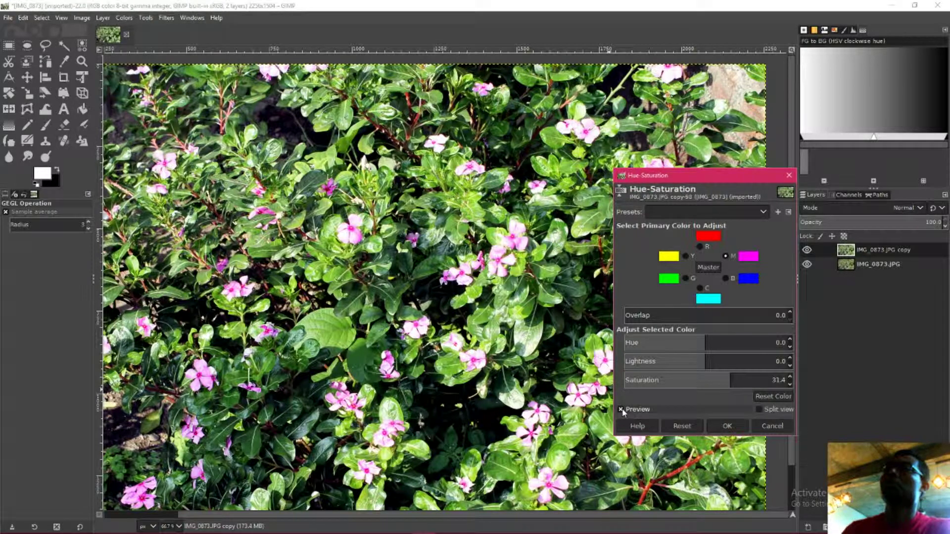
ctrl+scroll(473, 418, up, 3)
ctrl+scroll(474, 418, up, 2)
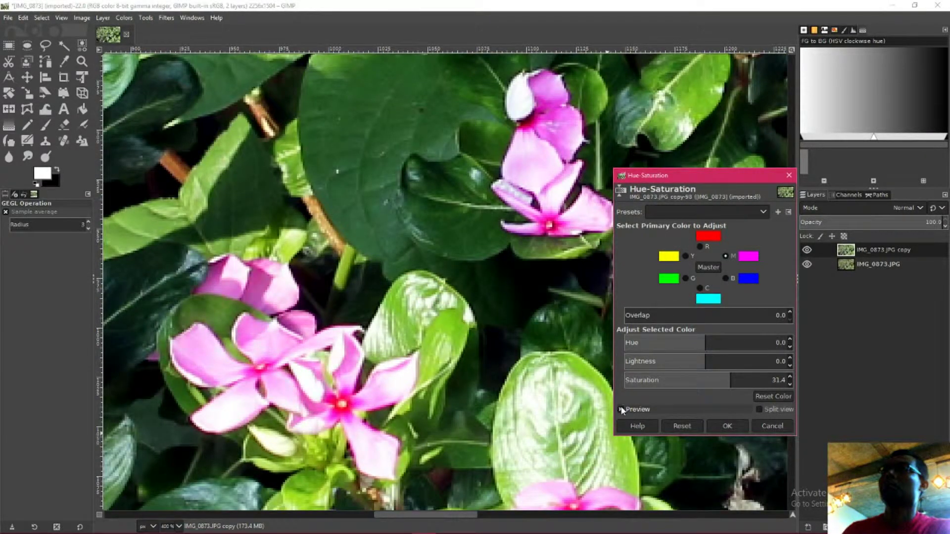
click(853, 31)
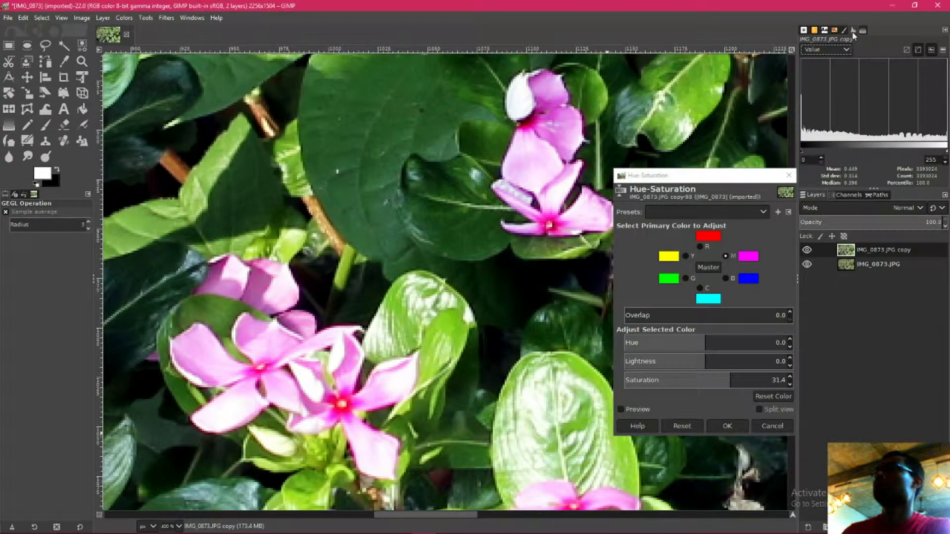
click(621, 409)
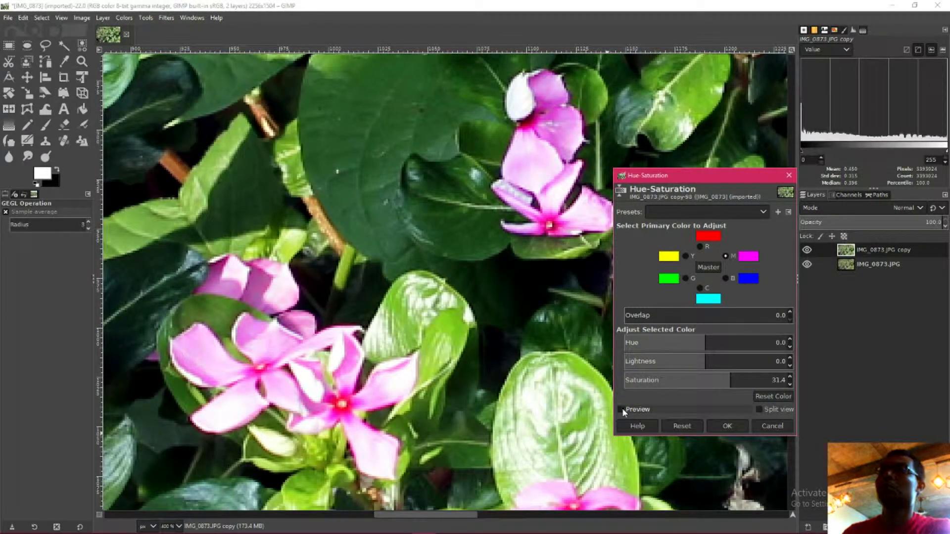
click(621, 410)
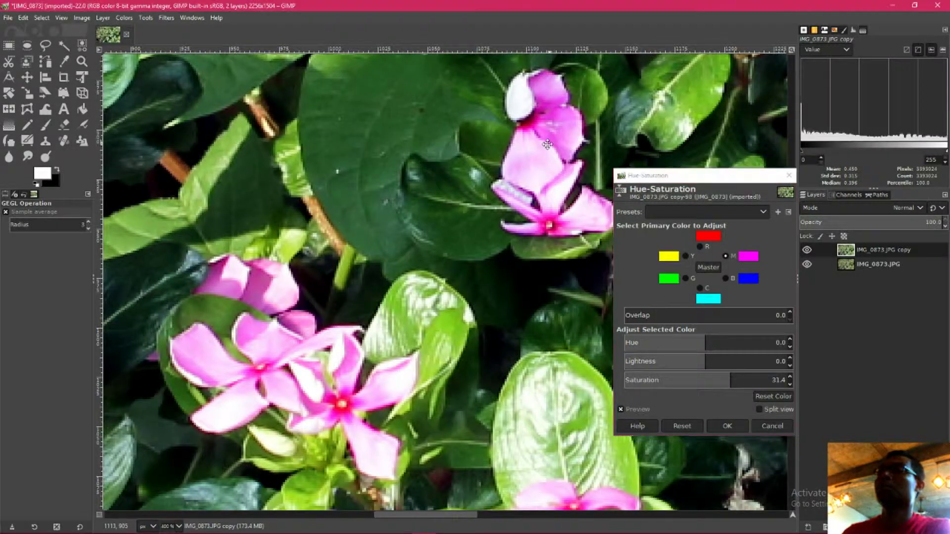
scroll(582, 309, up, 3)
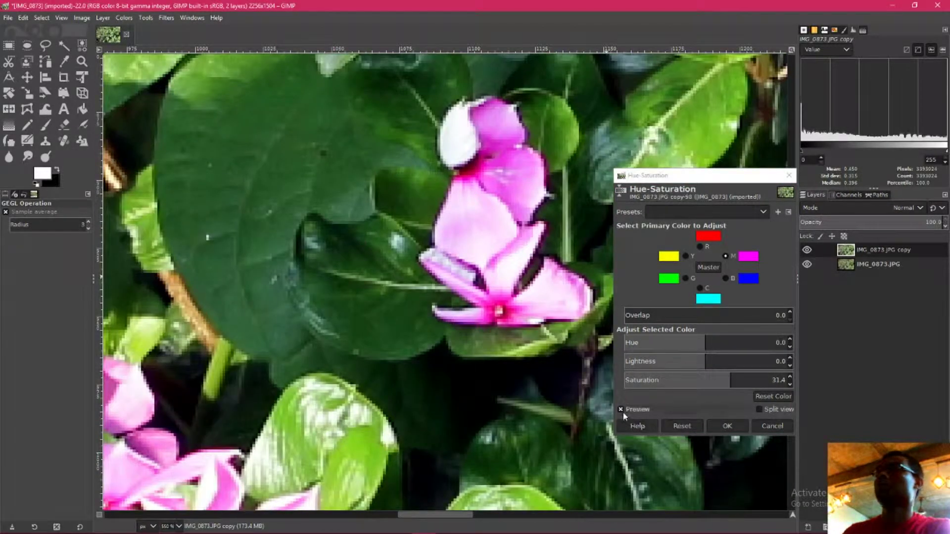
click(623, 412)
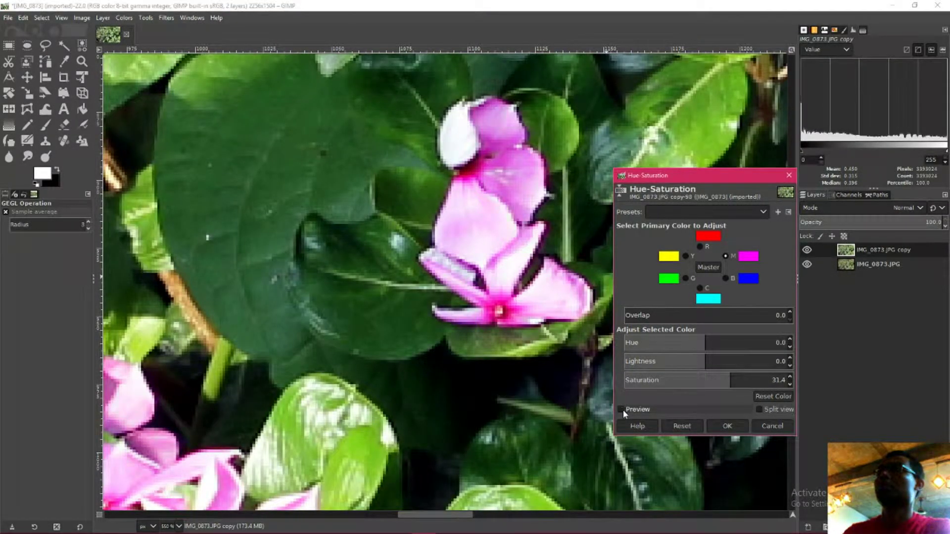
scroll(499, 330, down, 2)
scroll(500, 330, down, 1)
scroll(499, 330, down, 1)
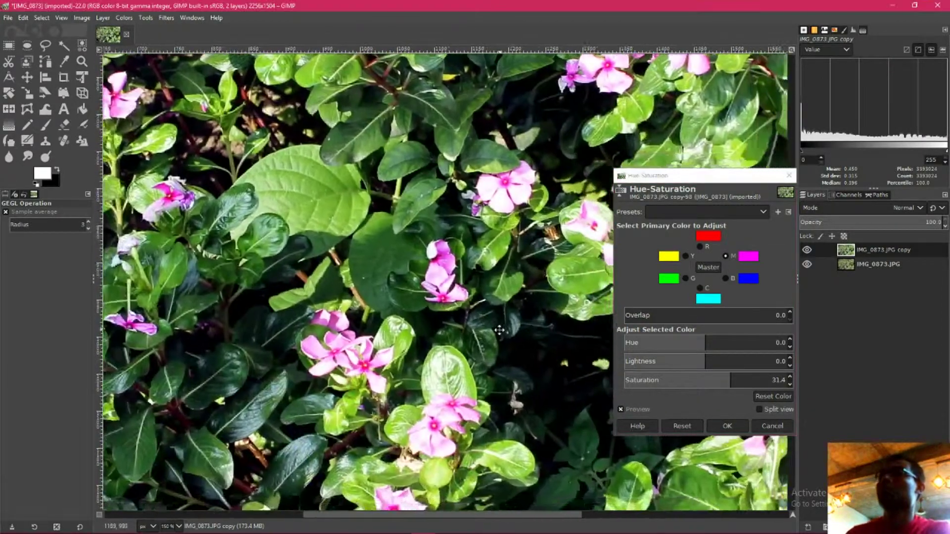
scroll(500, 330, up, 1)
scroll(499, 330, right, 1)
Apply the 31.4 magenta saturation boost and scroll over the result.
click(731, 430)
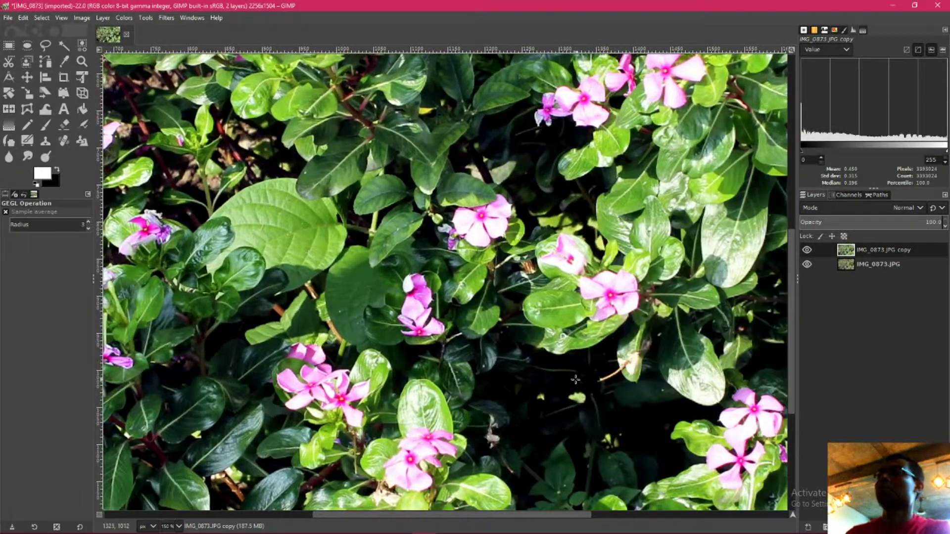
scroll(574, 379, down, 1)
scroll(574, 379, down, 1)
scroll(529, 273, down, 1)
scroll(529, 273, down, 1)
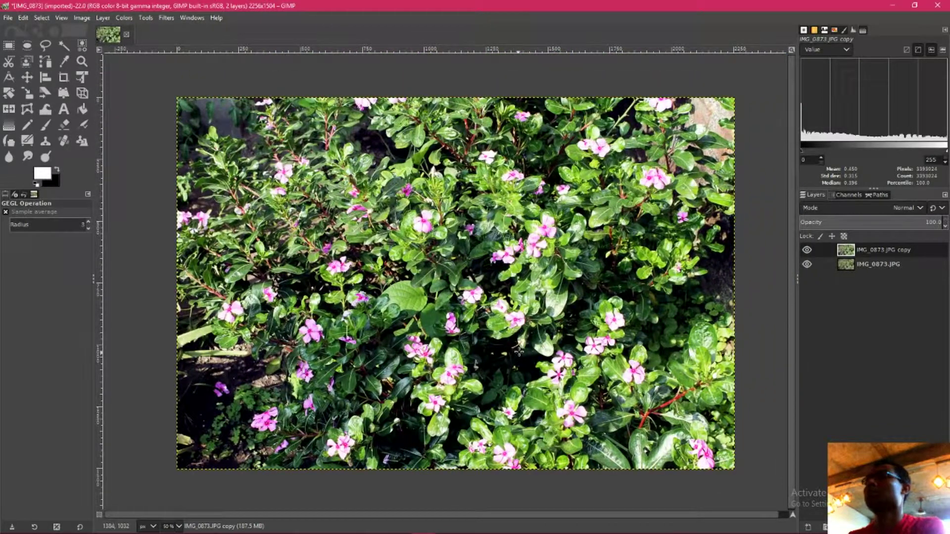
scroll(518, 351, up, 2)
scroll(535, 317, up, 1)
scroll(535, 317, down, 1)
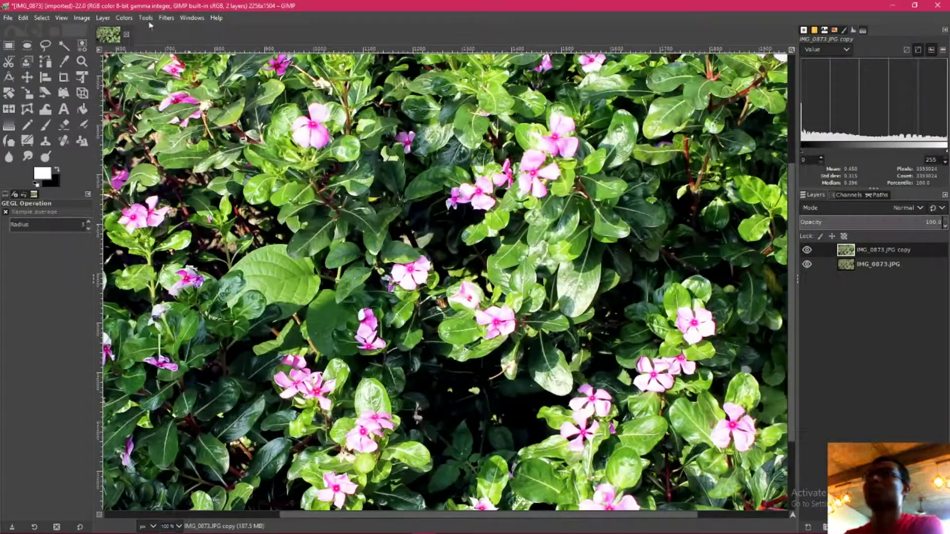
Set Unsharp Mask radius to 0.5, keeping amount at 0.5.
click(160, 19)
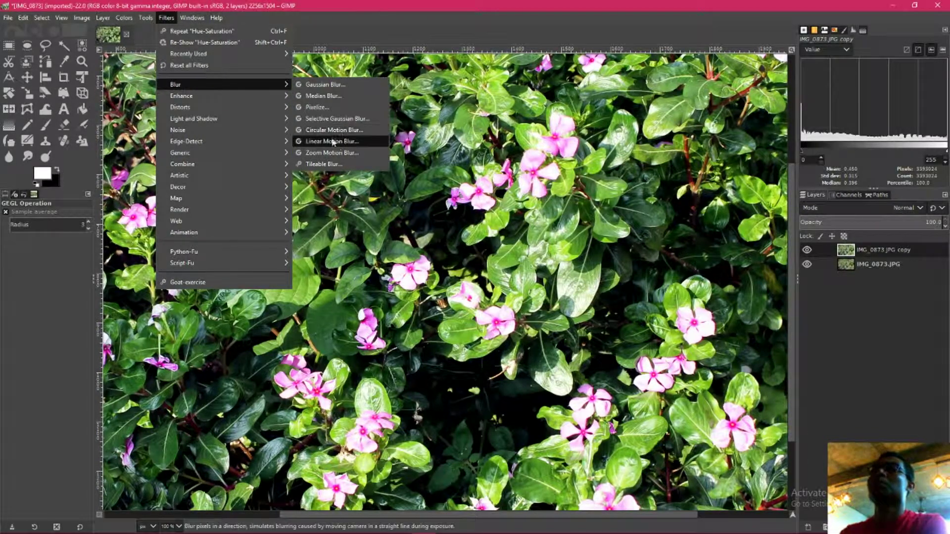
mouse_move(181, 96)
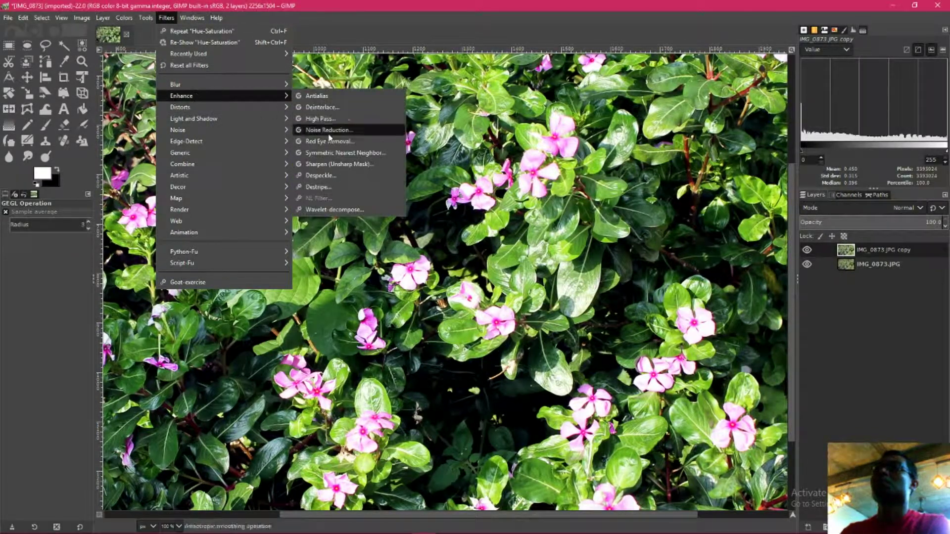
click(336, 165)
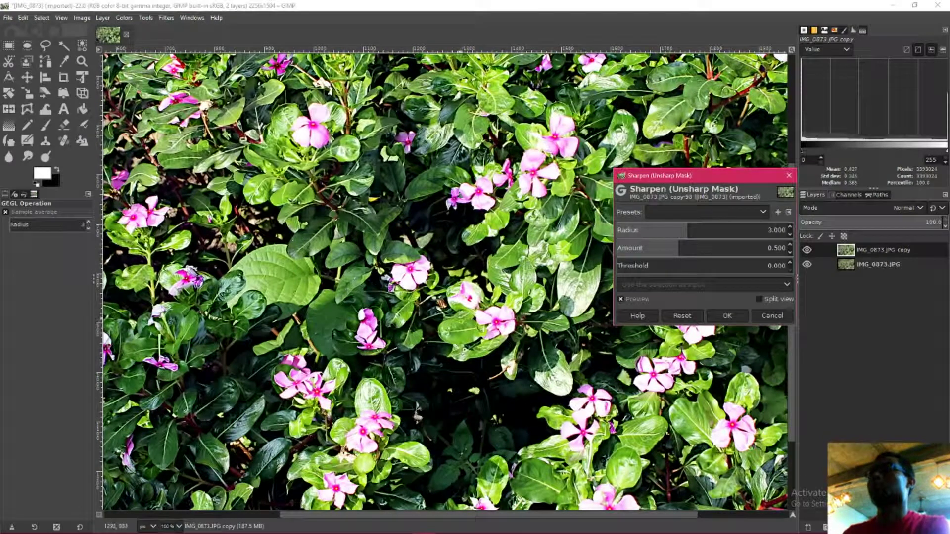
scroll(445, 277, up, 2)
scroll(445, 277, up, 1)
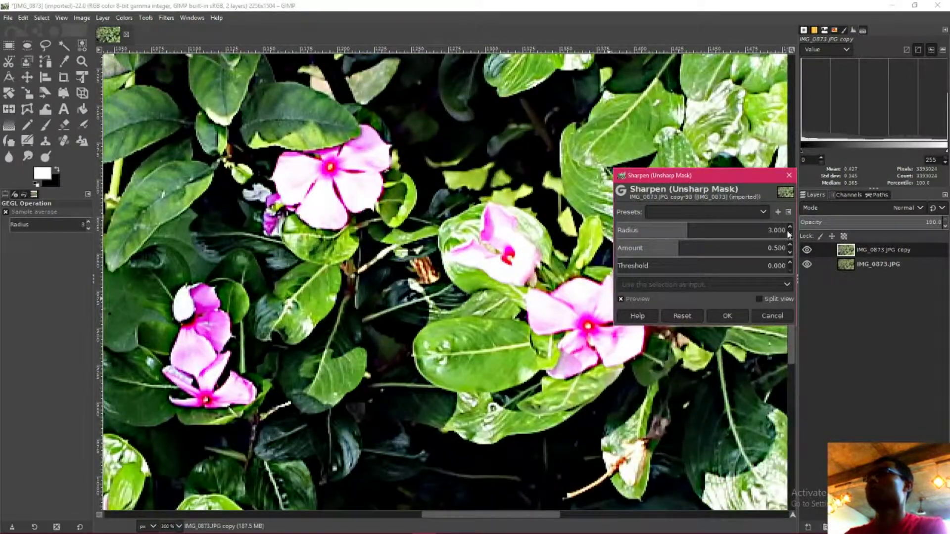
key(BackSpace)
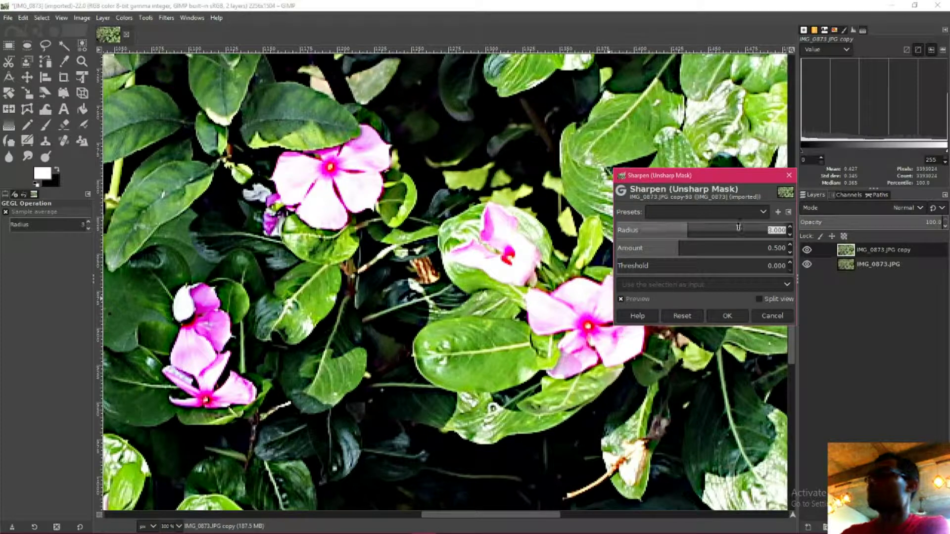
text(0.5)
key(Return)
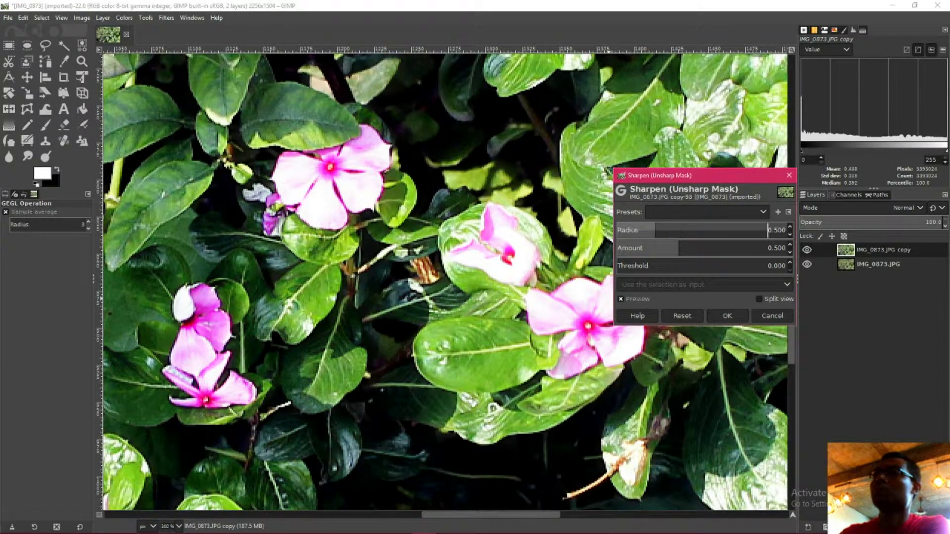
Compare the sharpening preview, apply the unsharp mask, and zoom out.
click(621, 300)
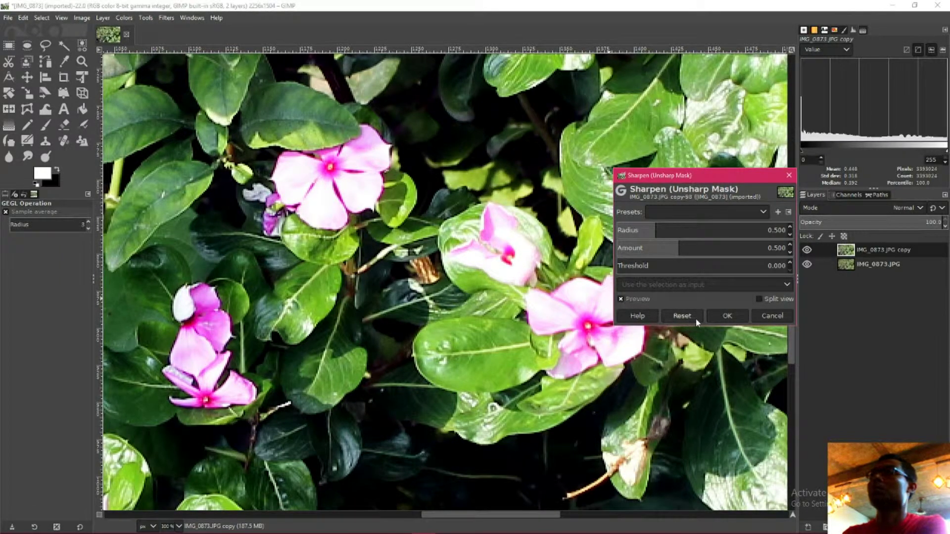
click(726, 316)
scroll(495, 322, down, 3)
scroll(490, 337, down, 3)
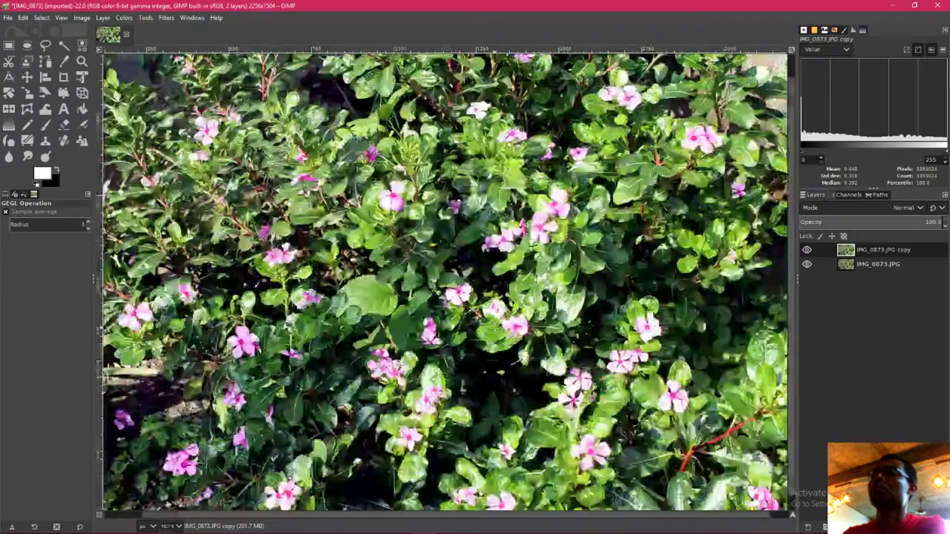
scroll(490, 336, down, 2)
scroll(490, 336, down, 2)
scroll(490, 336, down, 2)
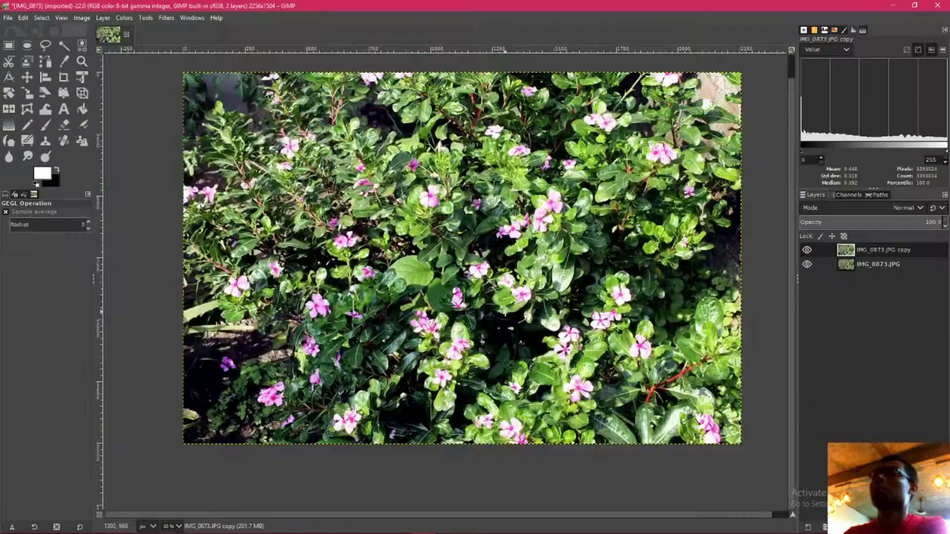
scroll(490, 336, down, 2)
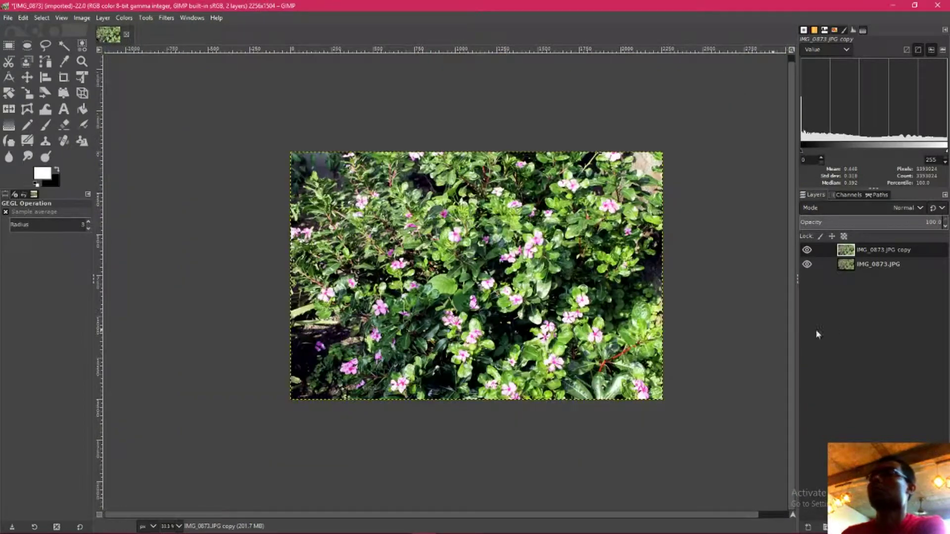
click(806, 251)
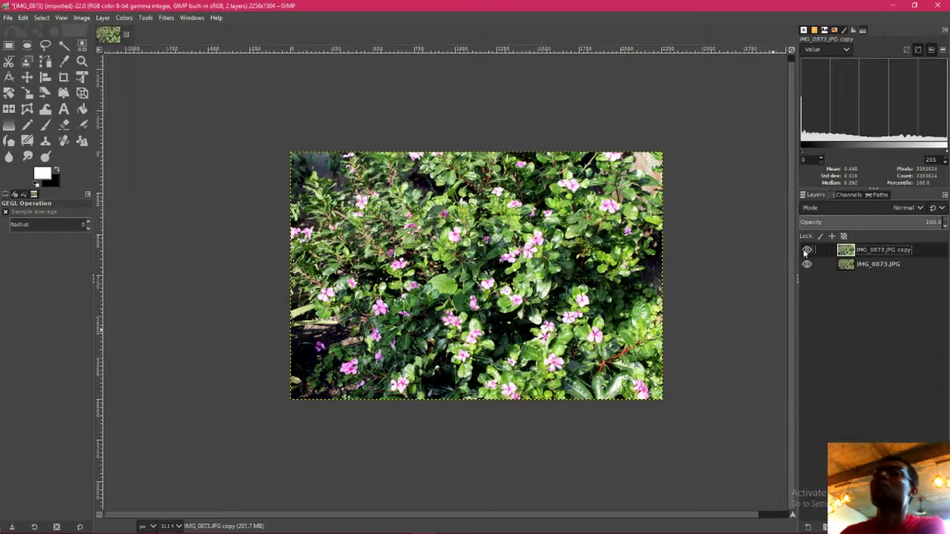
scroll(507, 308, up, 1)
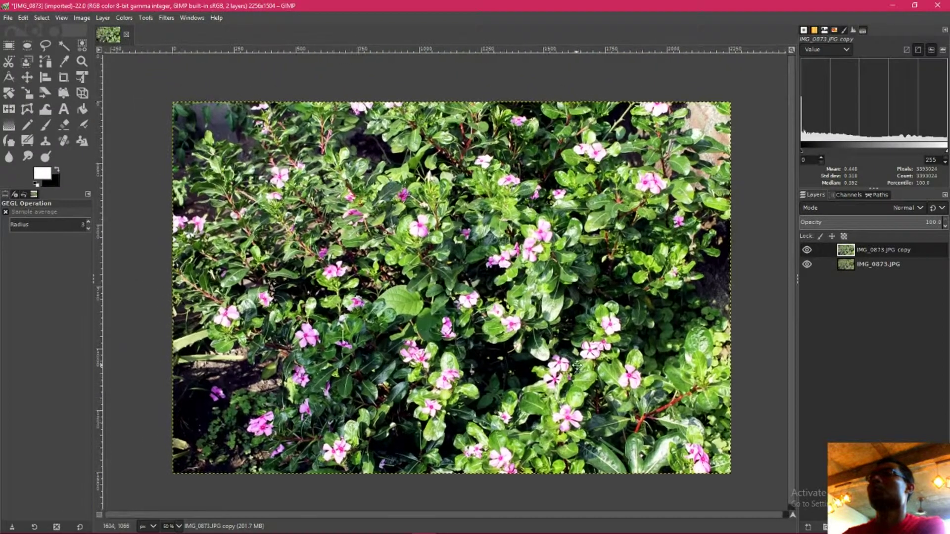
click(808, 251)
click(807, 250)
click(808, 250)
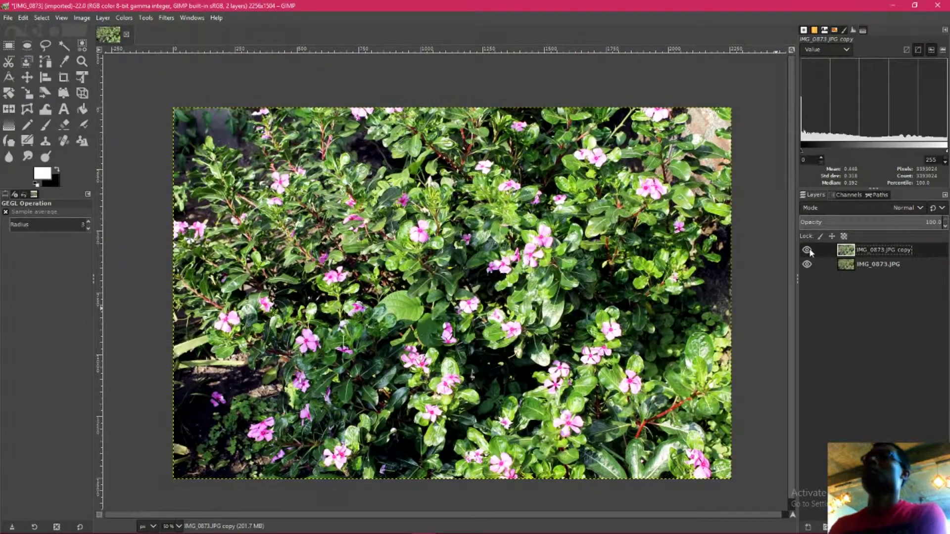
click(807, 251)
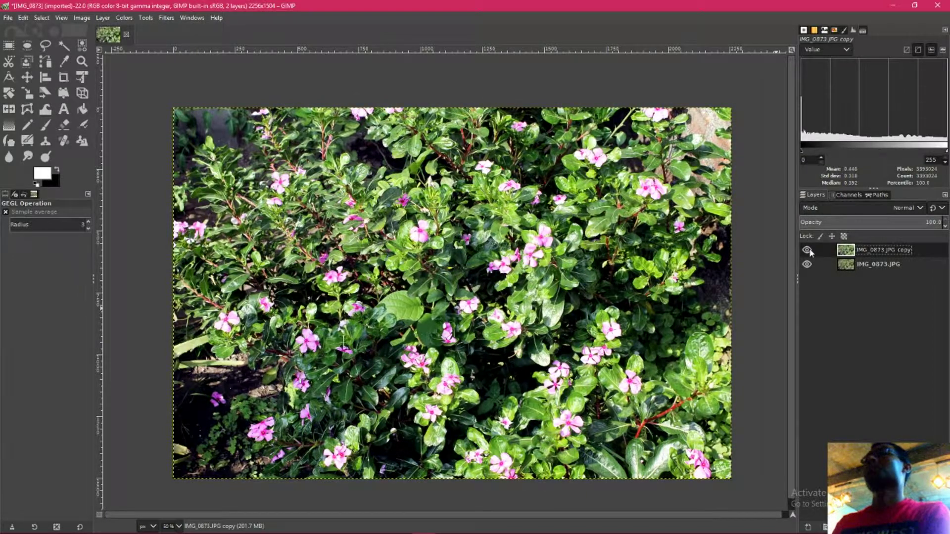
click(807, 250)
click(808, 250)
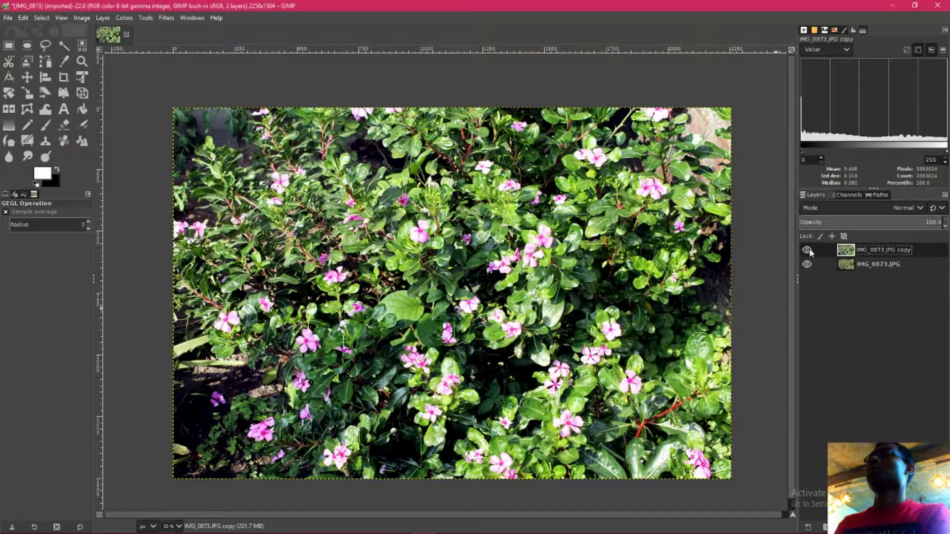
click(807, 250)
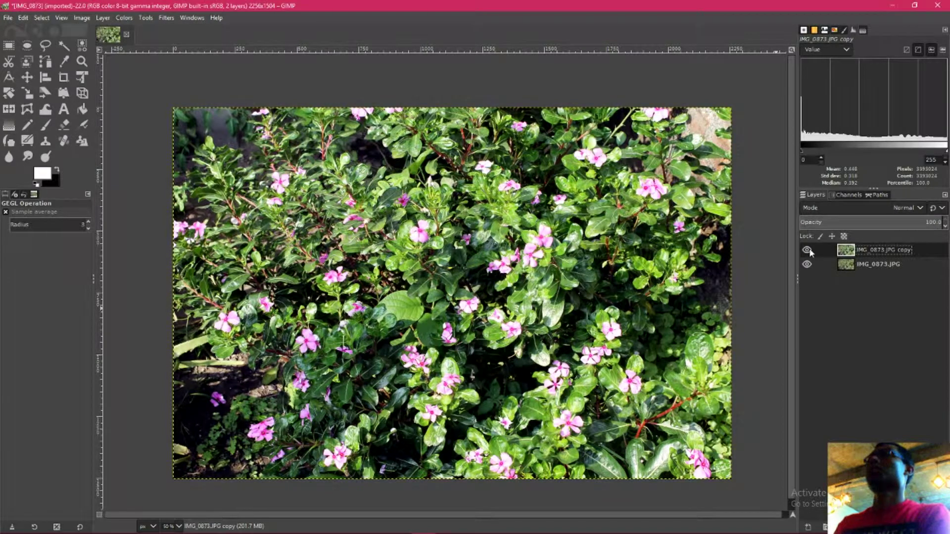
scroll(584, 237, down, 1)
scroll(584, 238, down, 1)
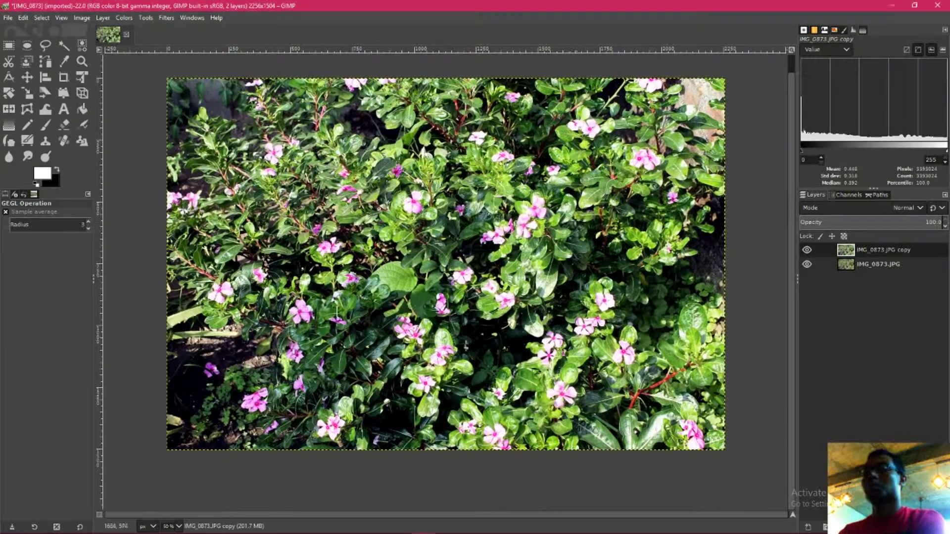
Draw a crop rectangle around the entire photo with the Crop tool.
key(shift+c)
key(minus)
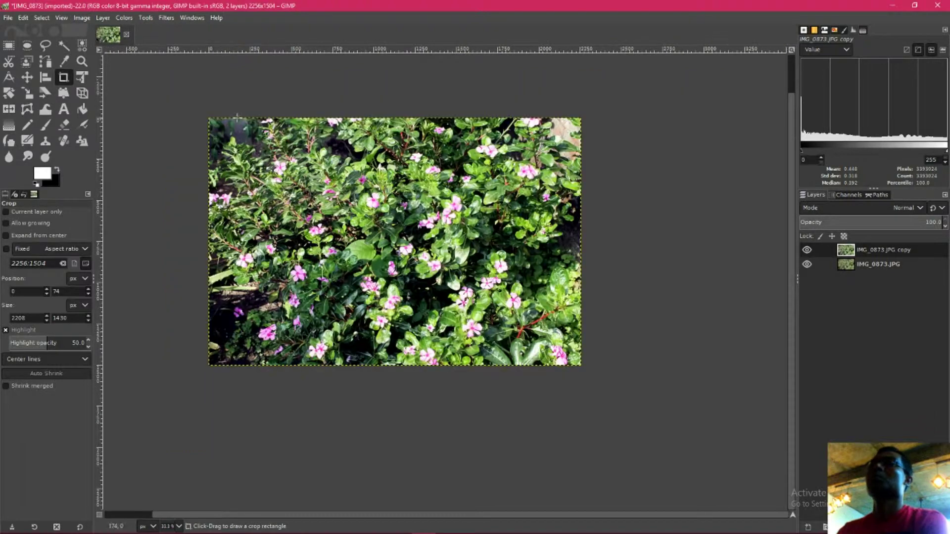
drag(210, 115, 587, 377)
key(plus)
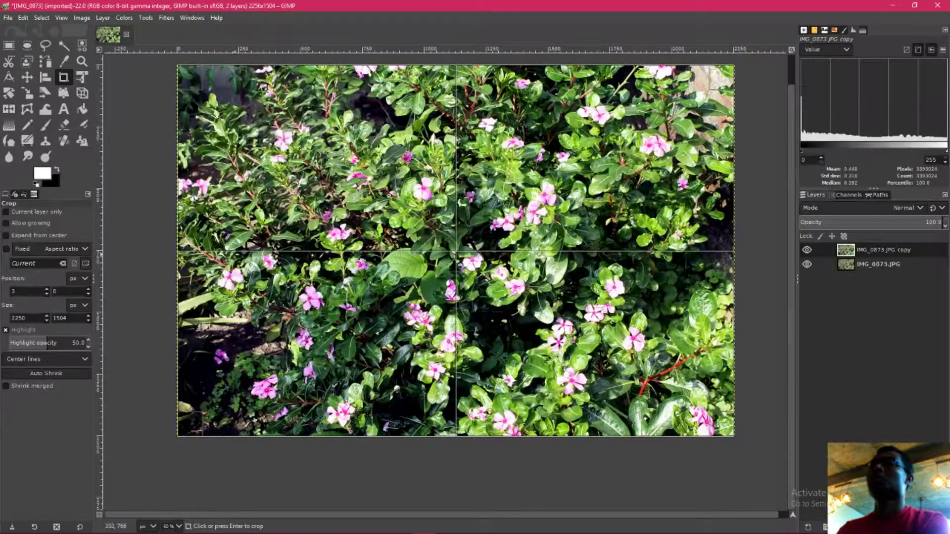
Pull the left, top, bottom and right crop edges inward to 1988 × 1328 and crop.
drag(182, 251, 237, 262)
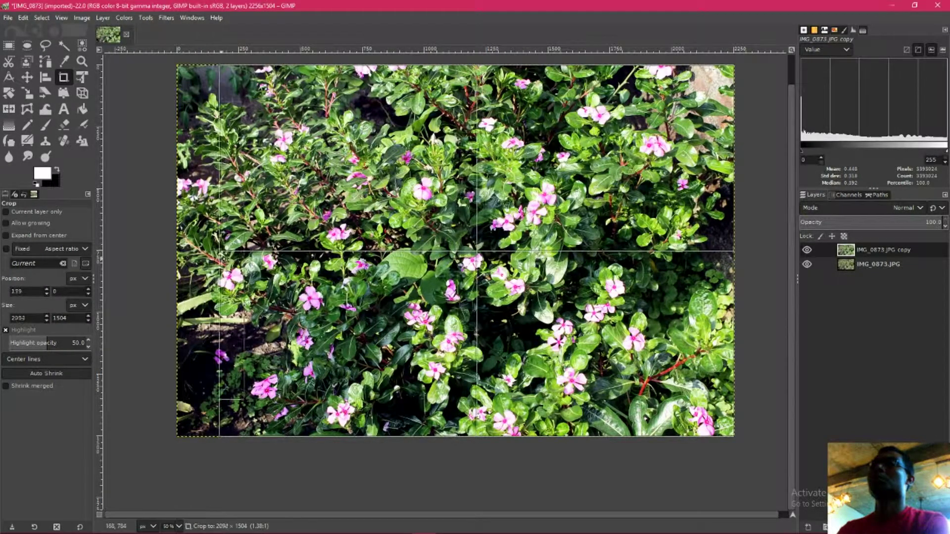
scroll(237, 263, up, 3)
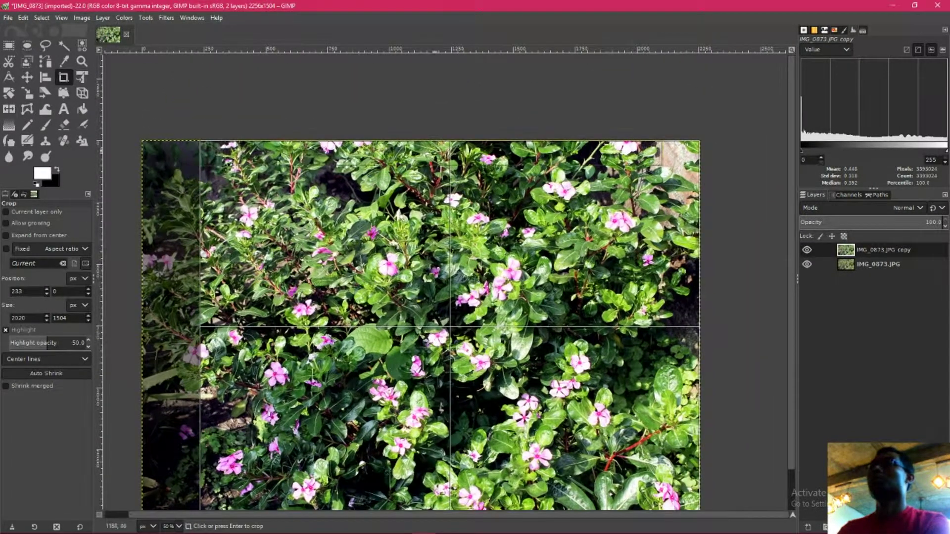
drag(451, 142, 450, 177)
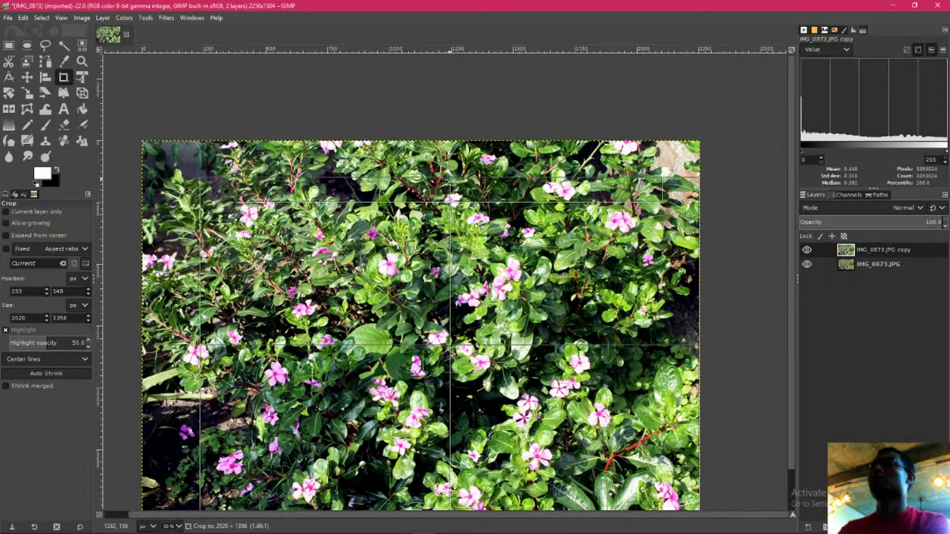
scroll(464, 416, down, 2)
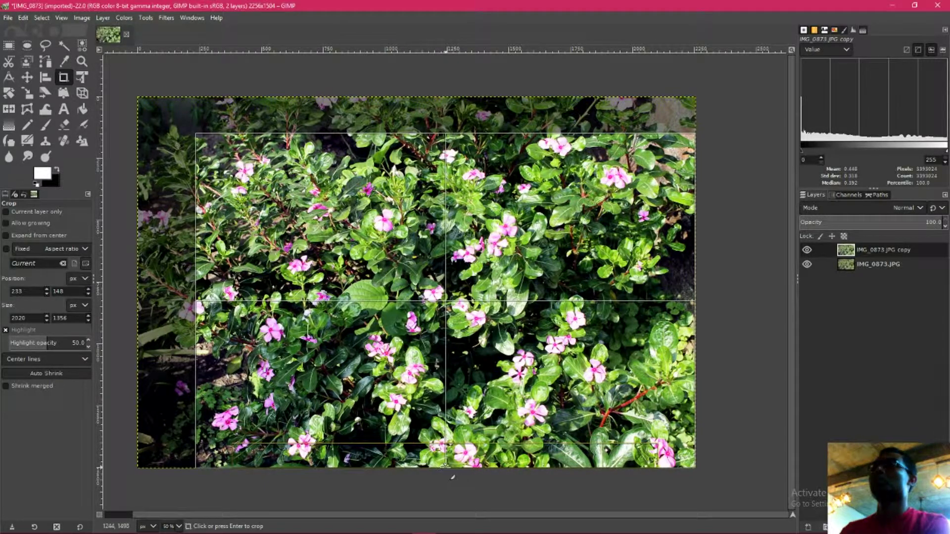
mouse_move(445, 467)
mouse_down()
mouse_move(447, 457)
mouse_move(458, 469)
mouse_up()
drag(692, 295, 683, 297)
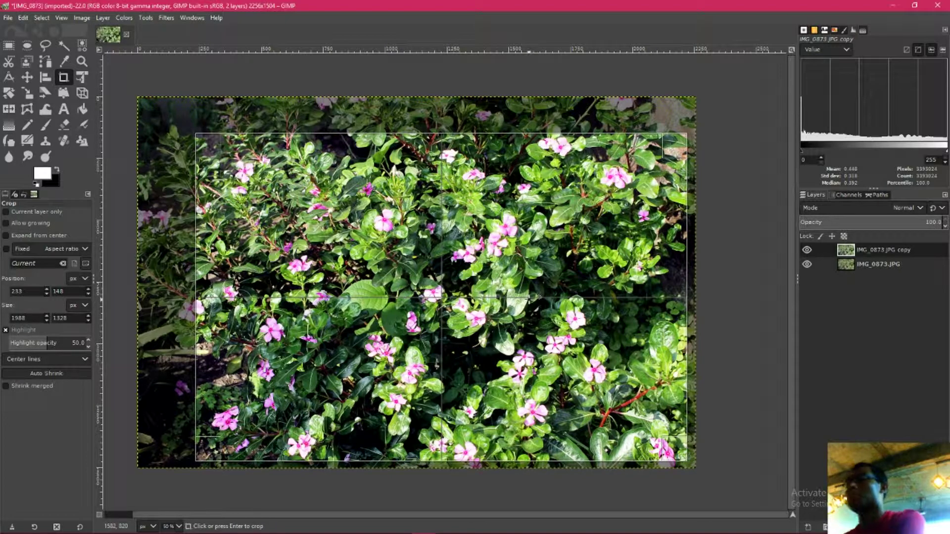
click(530, 299)
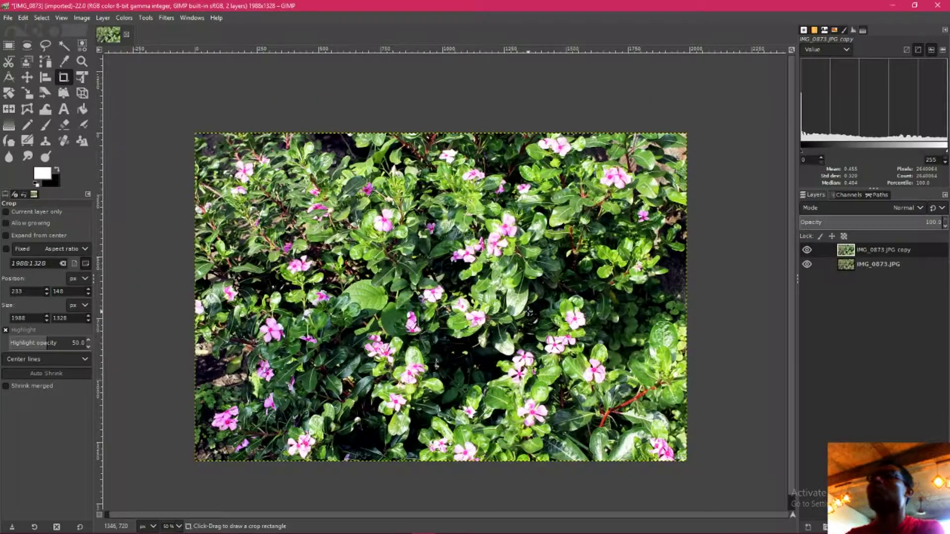
scroll(521, 296, down, 2)
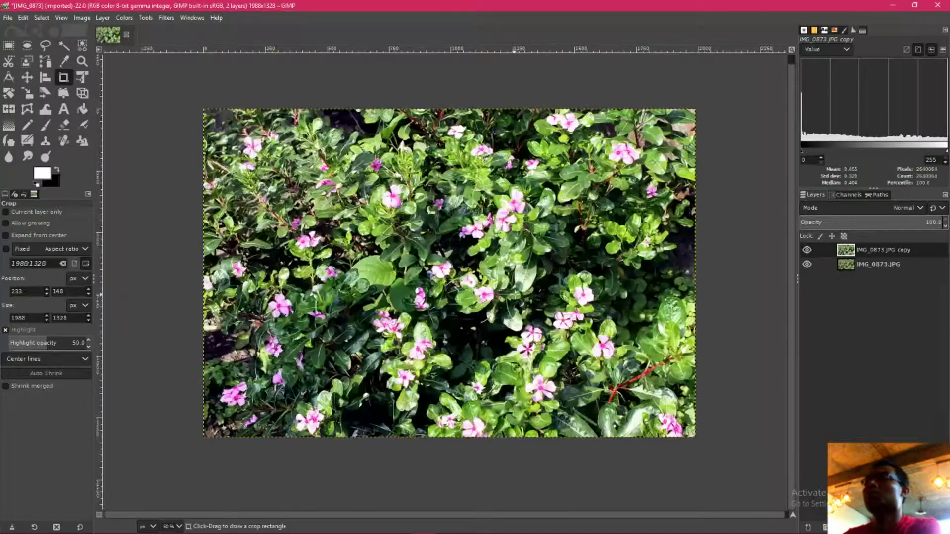
Export the image as 'edit IMG_0873.JPG' at JPEG quality 97.
key(ctrl+shift+e)
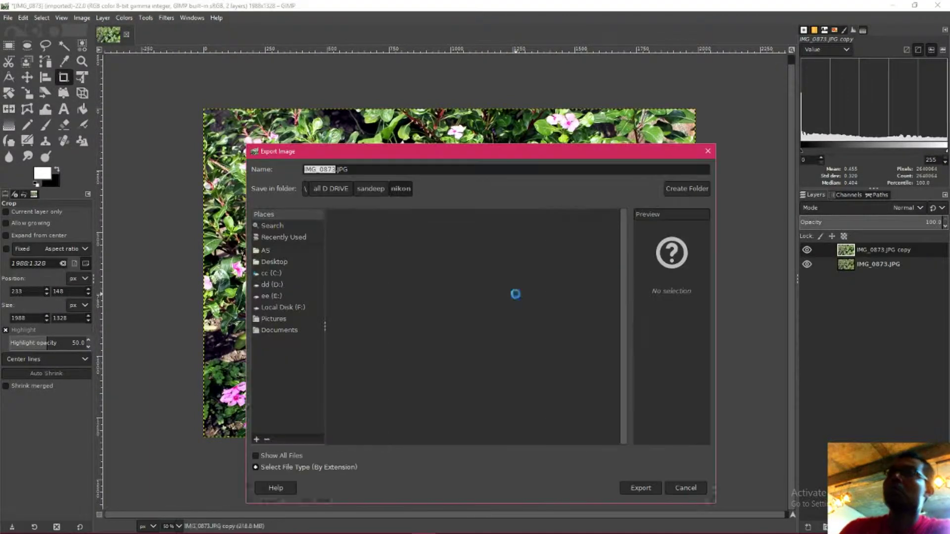
key(Home)
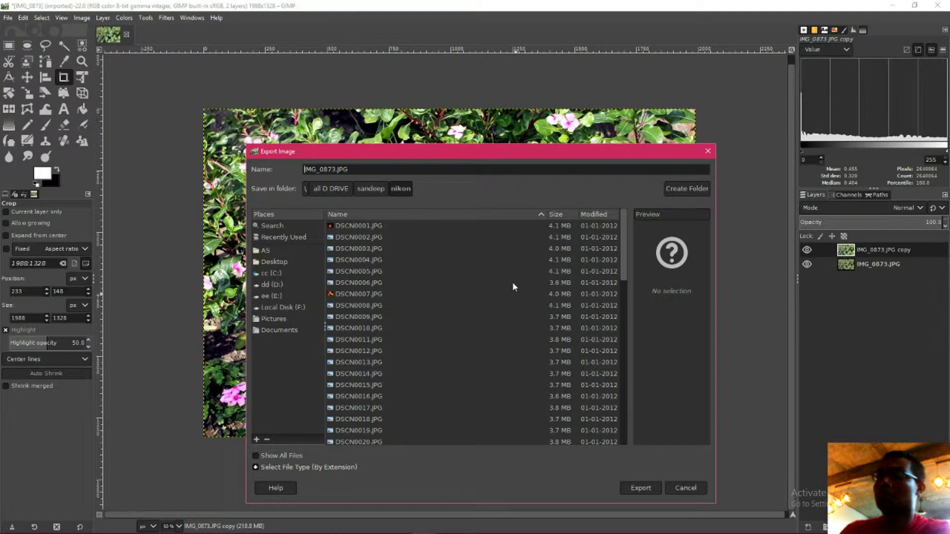
text(edit)
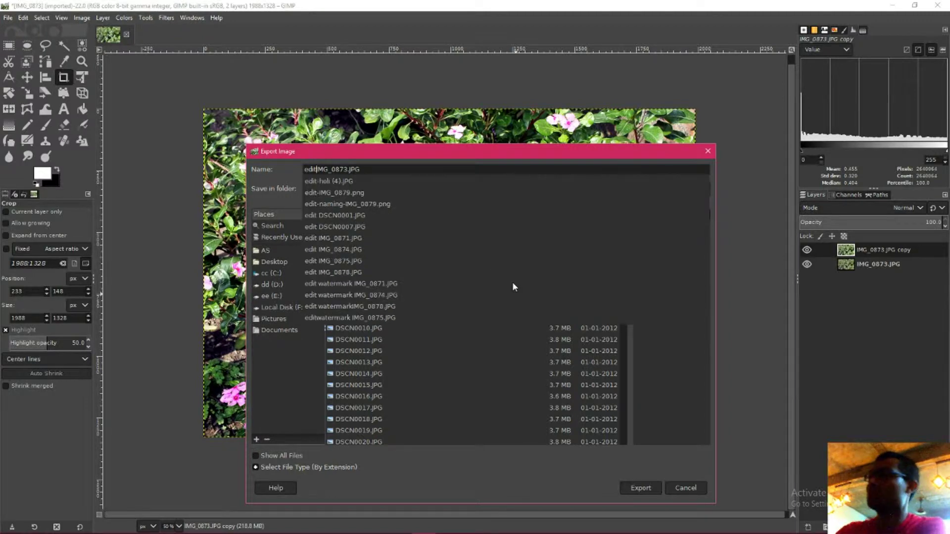
key(Return)
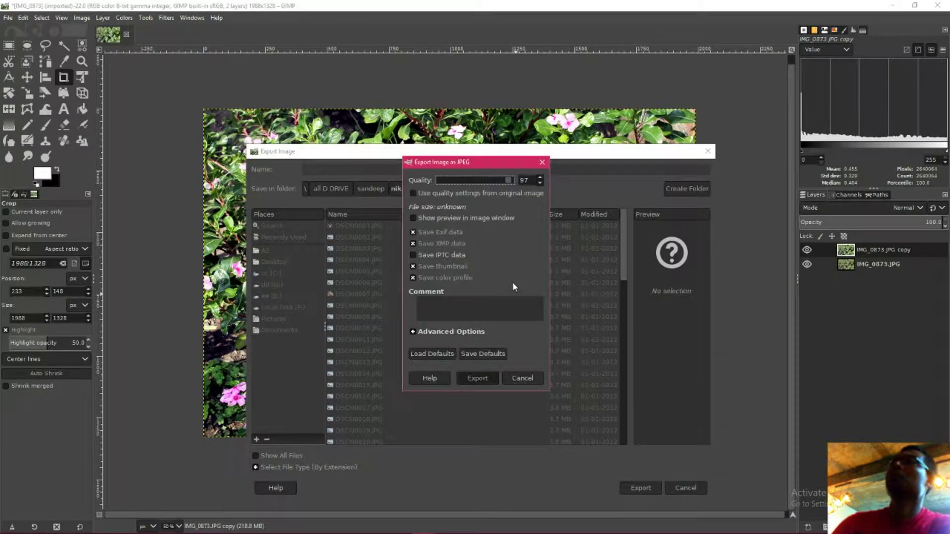
key(Return)
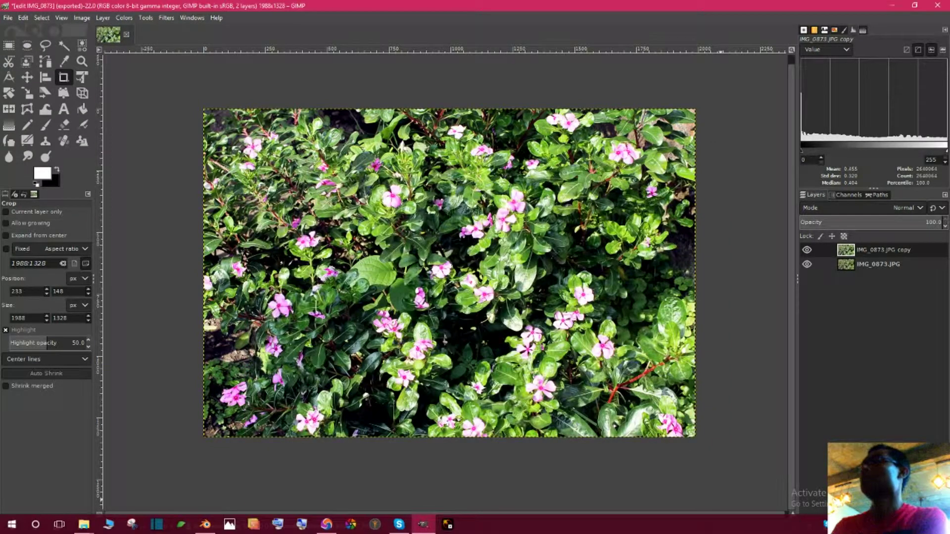